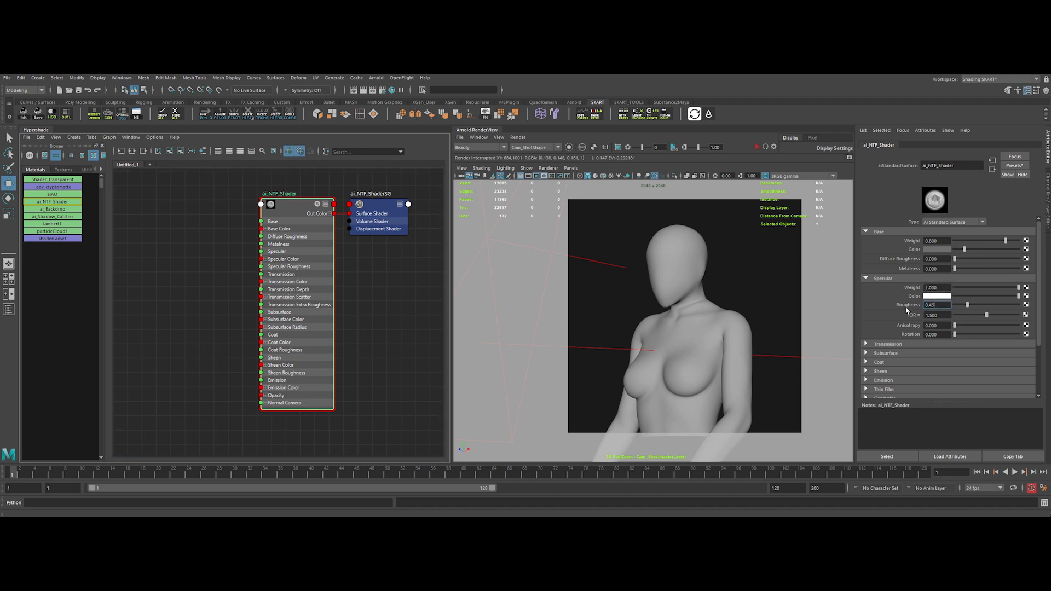
# - Add an aiNoise node to the shader graph, placed in front of ai_NTF_Shader
pyautogui.click(675, 272)
pyautogui.moveTo(290, 203); pyautogui.dragTo(291, 180, button='right')
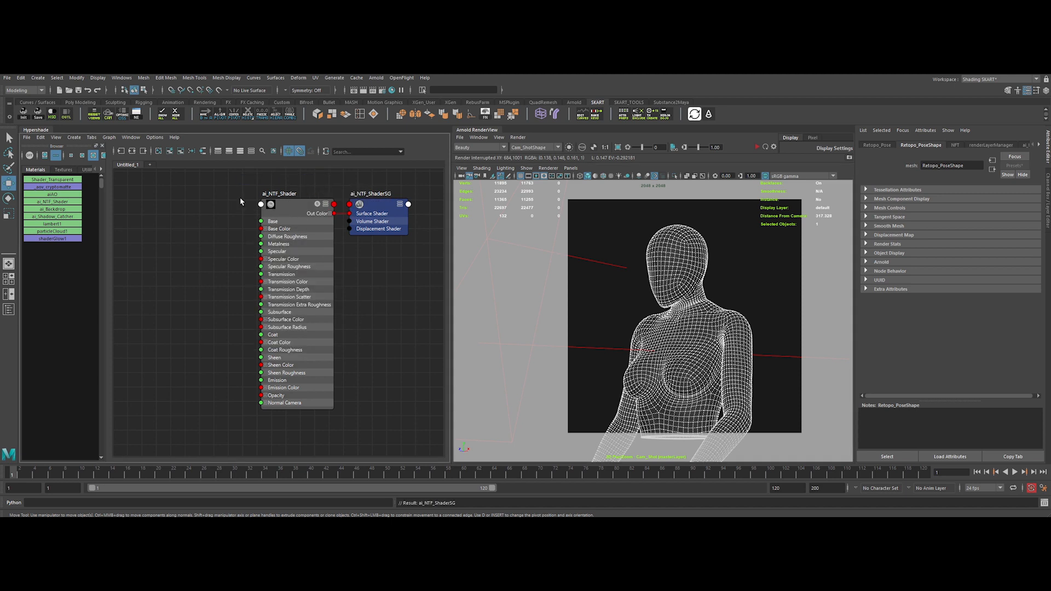
pyautogui.scroll(-3, 247, 278)
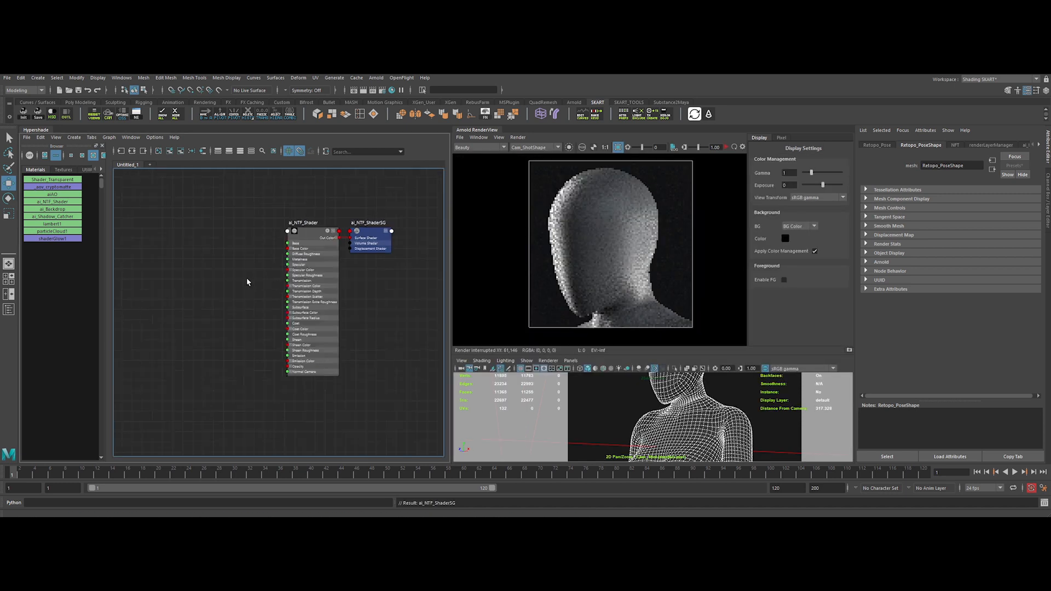
pyautogui.keyDown('alt'); pyautogui.moveTo(254, 277); pyautogui.dragTo(324, 262, button='middle'); pyautogui.keyUp('alt')
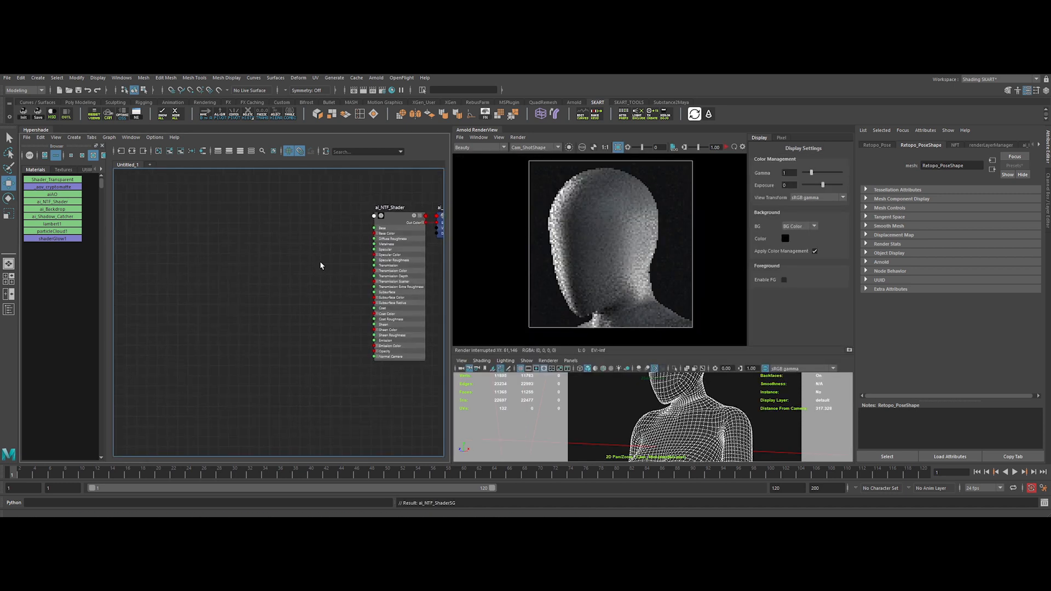
pyautogui.press('Tab')
pyautogui.write('ainoise')
pyautogui.press('Return')
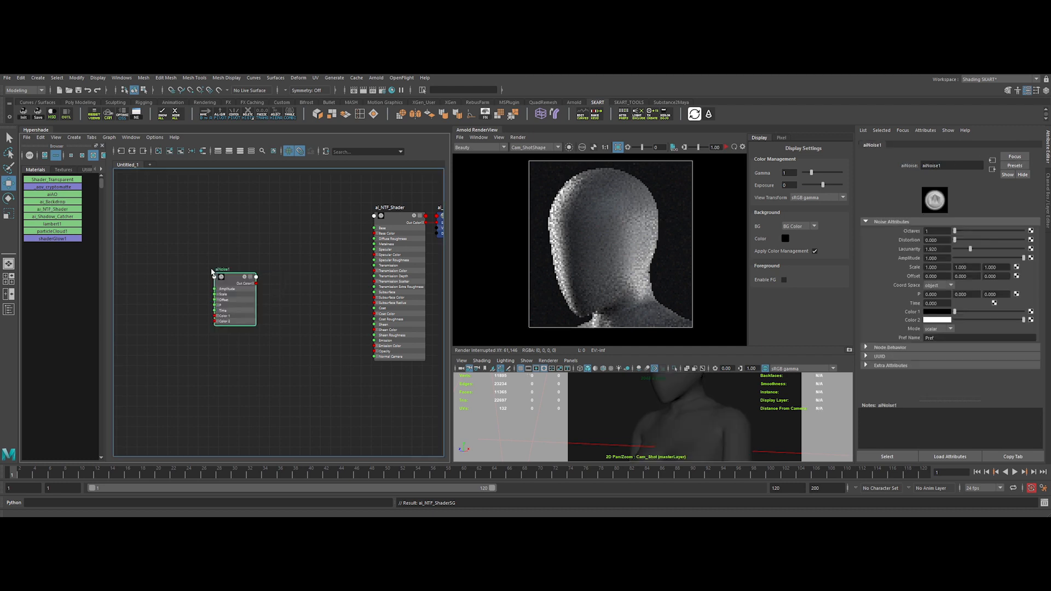
pyautogui.moveTo(229, 281); pyautogui.dragTo(214, 272)
# - Create an aiRgbaToFloat node beside the noise node and connect the aiNoise out color to its input
pyautogui.moveTo(312, 336); pyautogui.dragTo(285, 283)
pyautogui.write('ai')
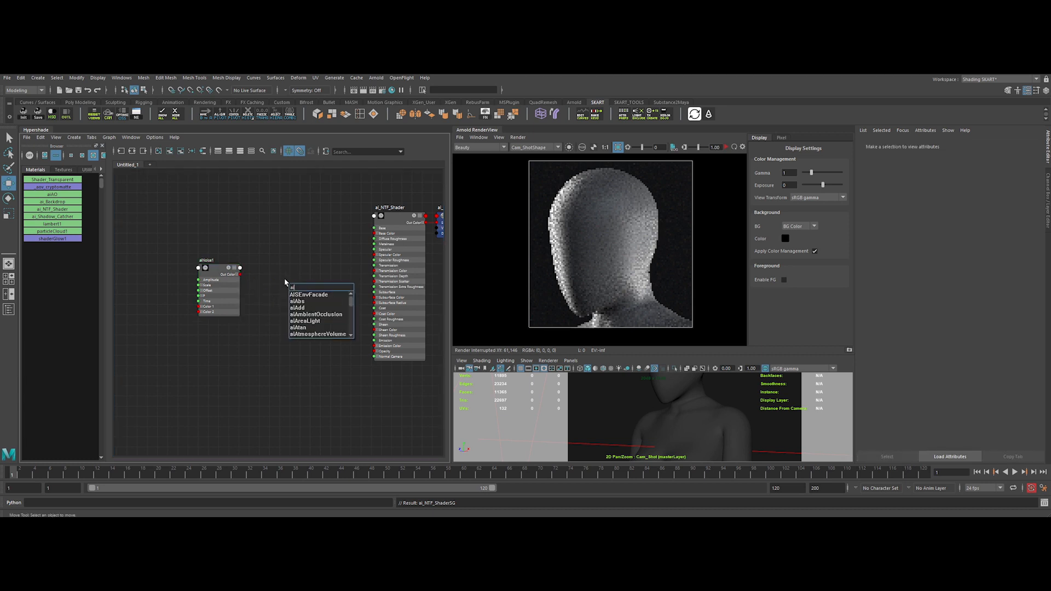
pyautogui.write('rg')
pyautogui.press('Down')
pyautogui.press('Down')
pyautogui.press('Return')
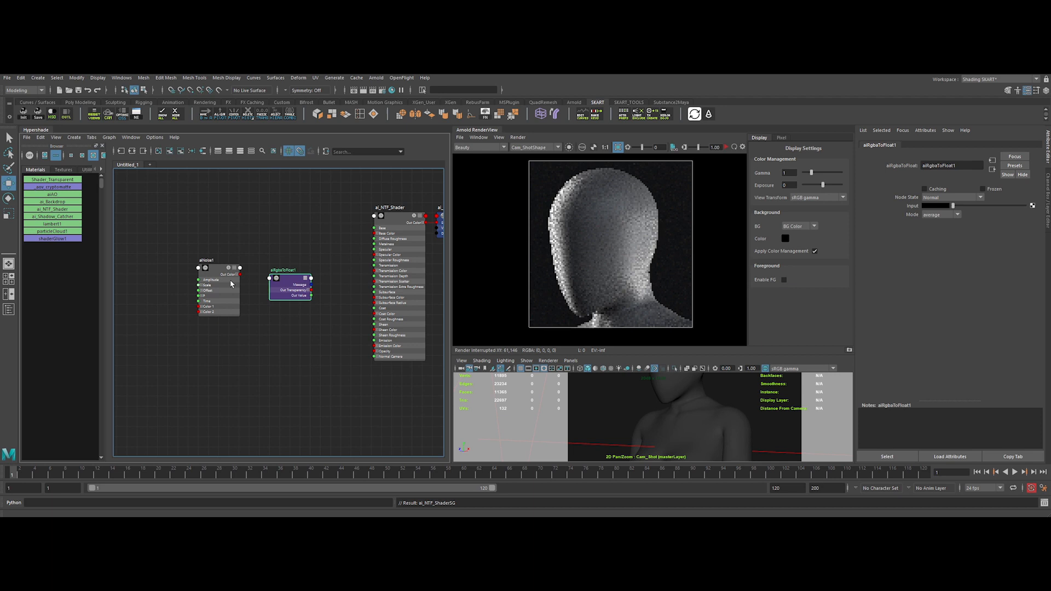
pyautogui.moveTo(204, 271); pyautogui.dragTo(935, 206, button='middle')
pyautogui.click(333, 359)
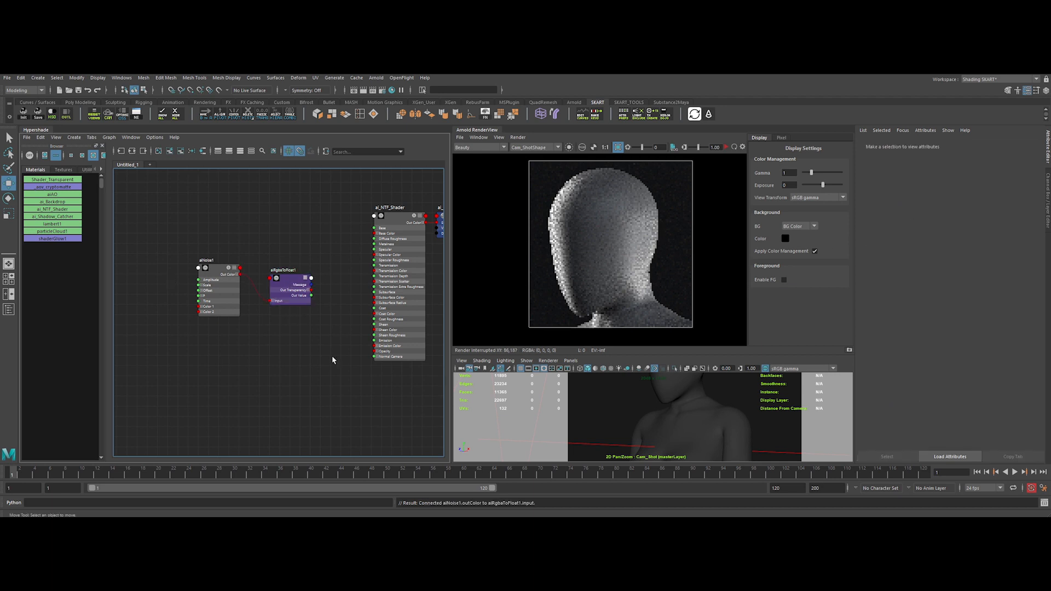
# - Add a bump2d node between aiRgbaToFloat and ai_NTF_Shader, wiring its Out Normal into the shader's Normal Camera
pyautogui.moveTo(334, 359); pyautogui.dragTo(219, 263)
pyautogui.moveTo(219, 268); pyautogui.dragTo(178, 268)
pyautogui.click(301, 294)
pyautogui.press('Tab')
pyautogui.write('bump2d')
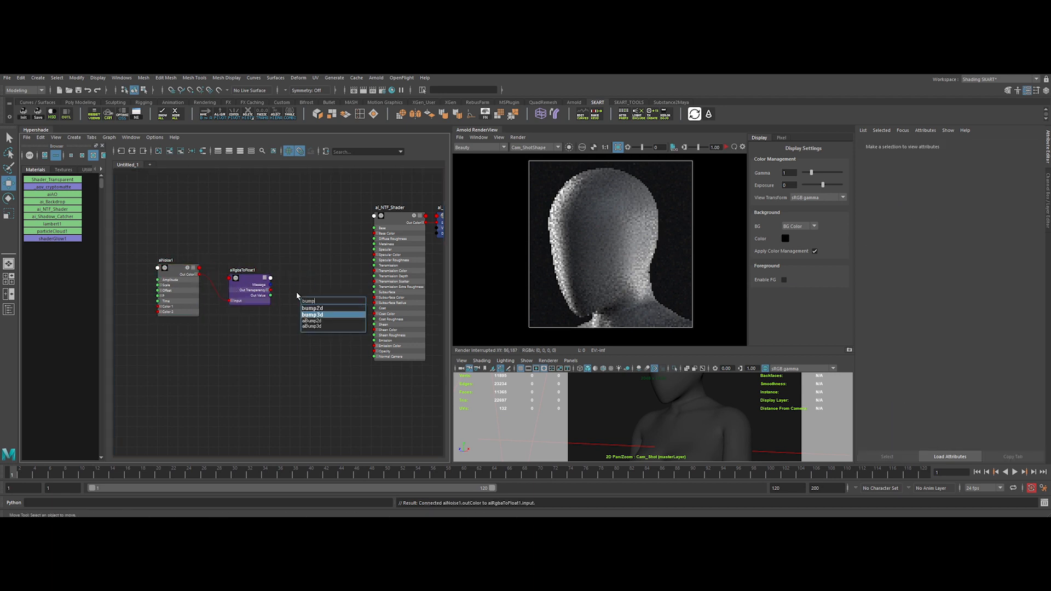
pyautogui.press('Return')
pyautogui.moveTo(339, 305); pyautogui.dragTo(375, 357)
# - Run the interactive render to inspect the bump on the head and isolate the aiNoise node's output
pyautogui.click(725, 148)
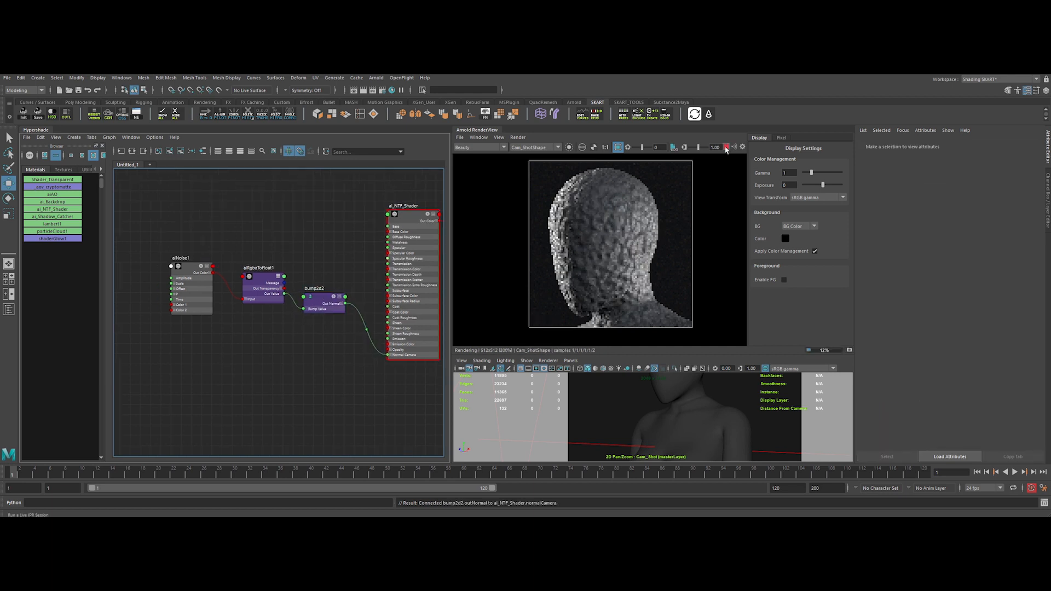
pyautogui.click(726, 148)
pyautogui.moveTo(663, 209); pyautogui.dragTo(665, 214, button='middle')
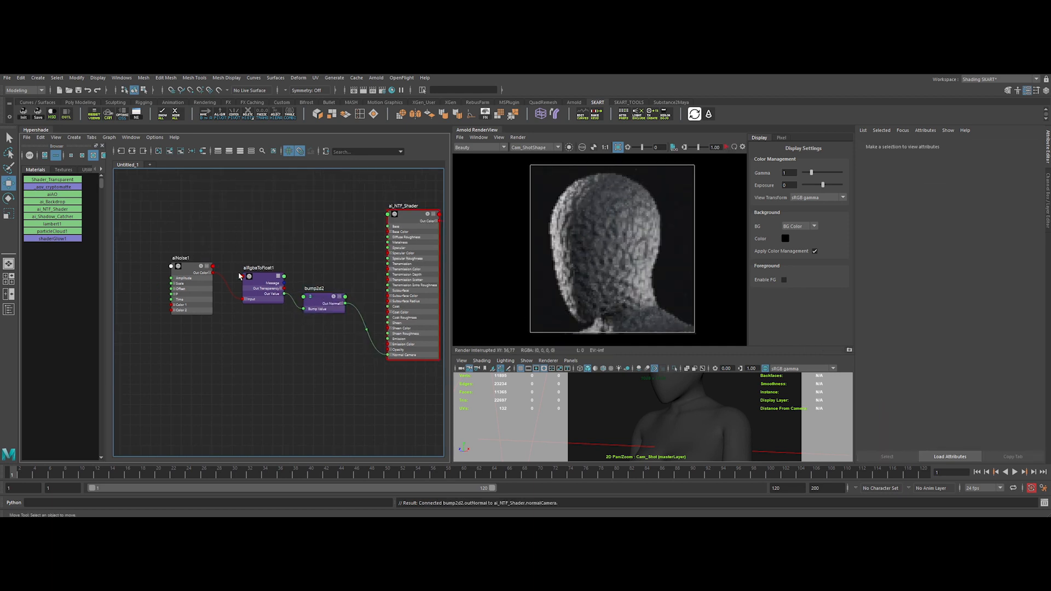
pyautogui.click(185, 271)
pyautogui.click(570, 147)
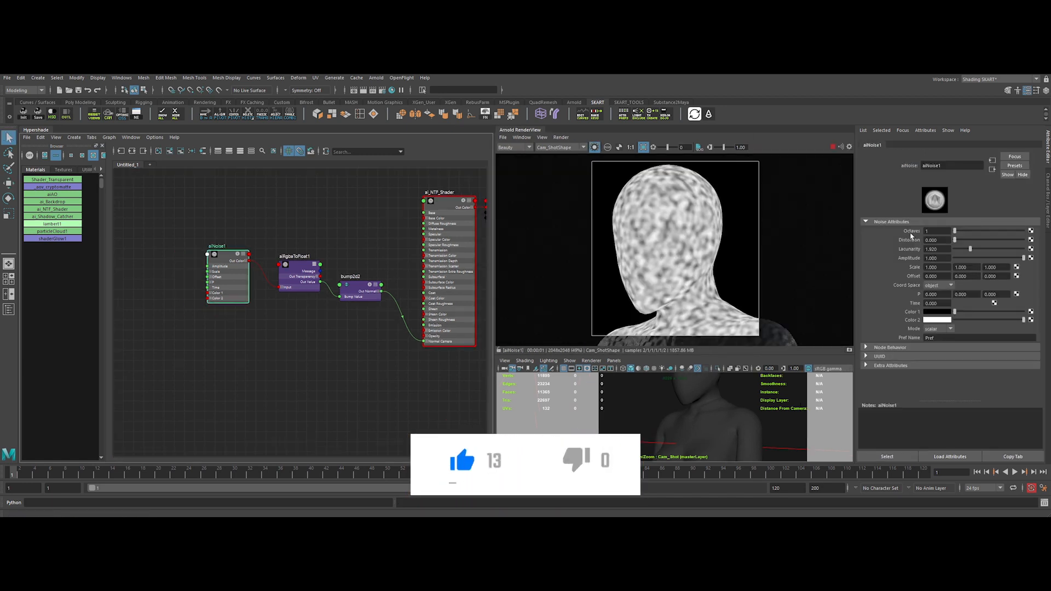
# - Raise the aiNoise octaves to the maximum and set its distortion to 1.5 and lacunarity to 1.2
pyautogui.moveTo(954, 231); pyautogui.dragTo(1023, 231)
pyautogui.doubleClick(937, 240)
pyautogui.write('1.5')
pyautogui.press('Return')
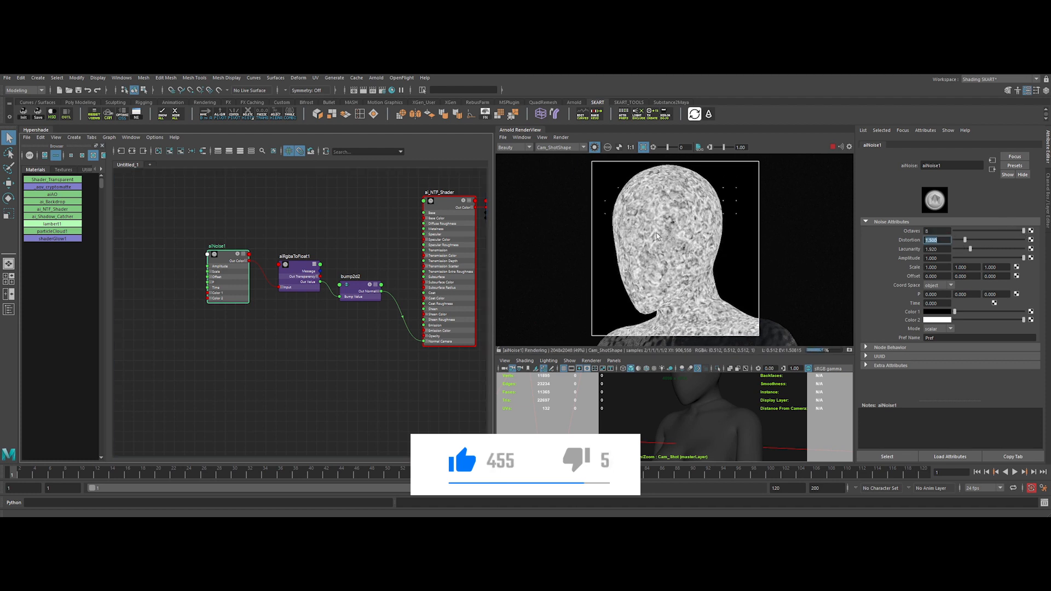
pyautogui.scroll(2, 656, 232)
pyautogui.press('Tab')
pyautogui.write('1.2')
pyautogui.press('Return')
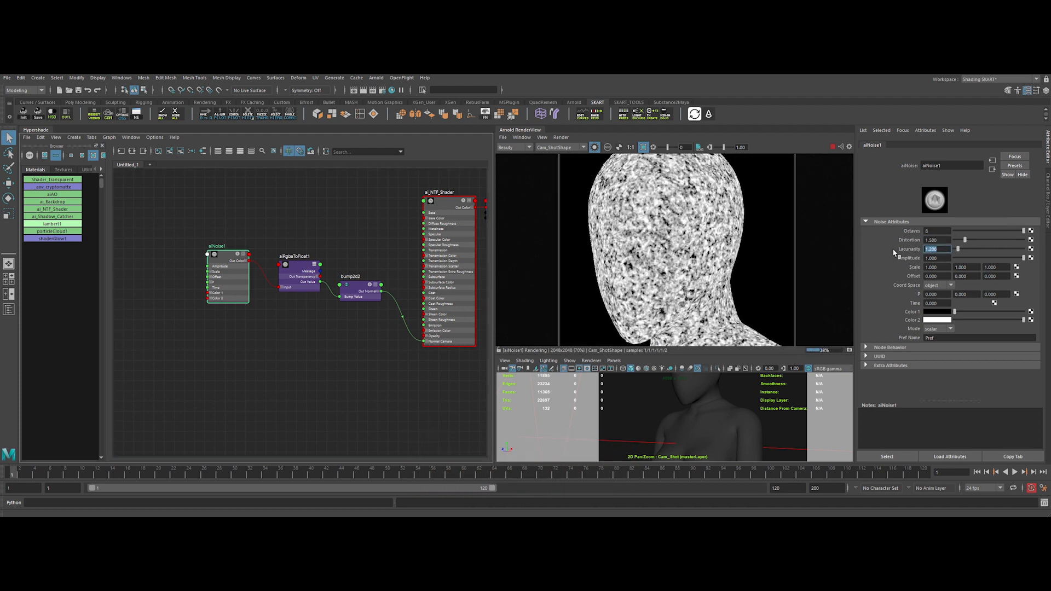
# - Set the aiNoise scale to 0.1 on the X axis
pyautogui.doubleClick(933, 267)
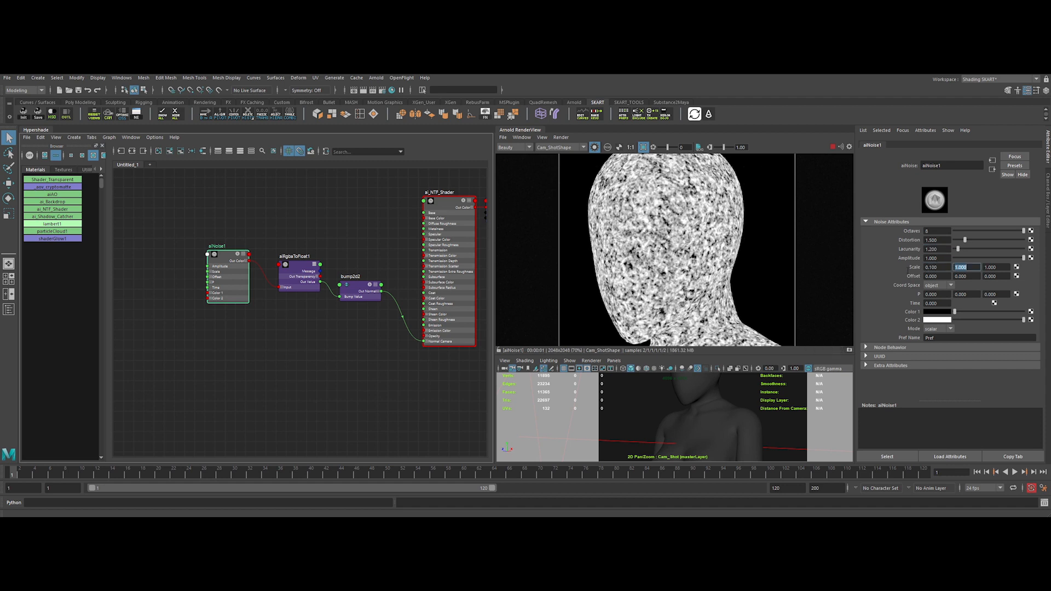
pyautogui.write('0.1')
pyautogui.press('Tab')
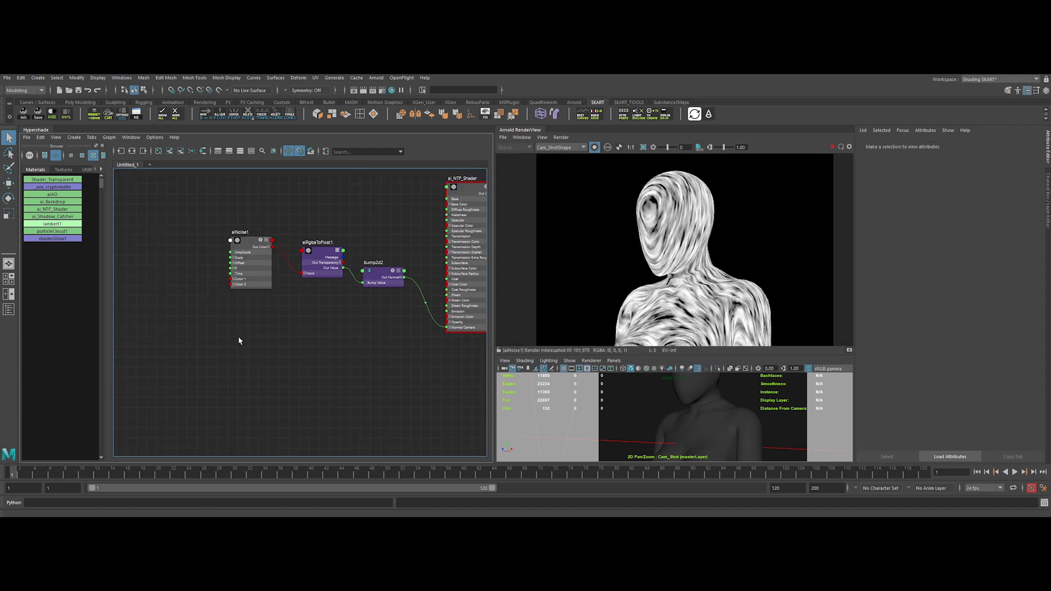
# - Add an aiCellNoise node before the aiNoise node and connect its Out Color to the noise's P input
pyautogui.press('Tab')
pyautogui.write('aic')
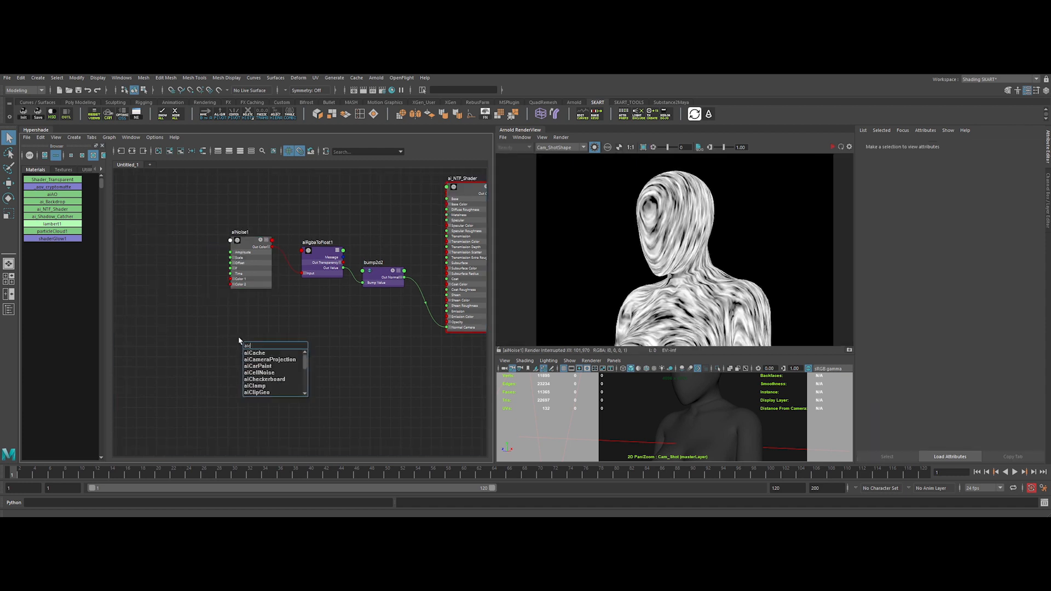
pyautogui.write('e')
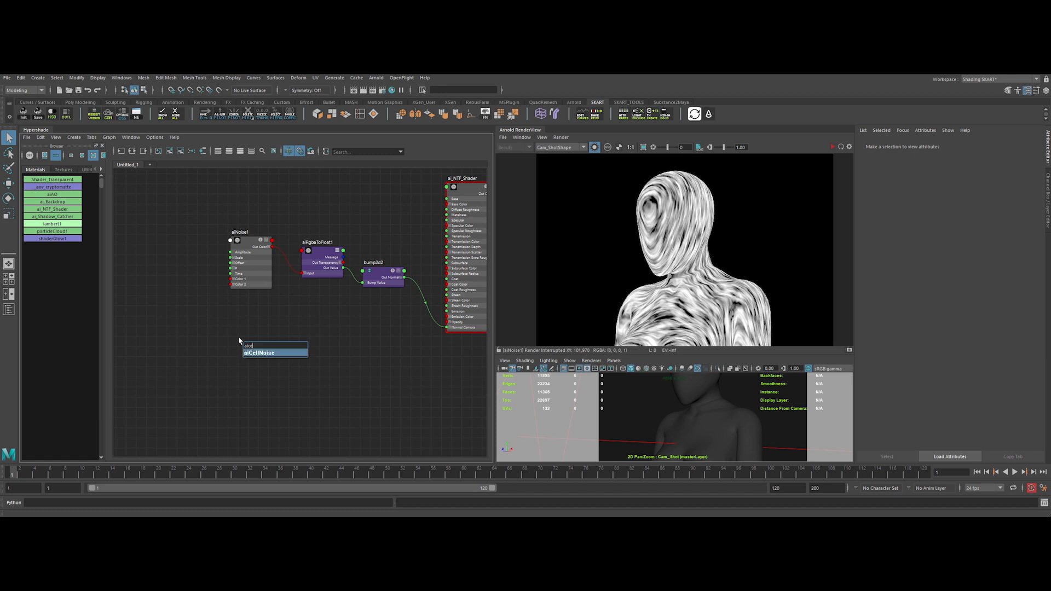
pyautogui.press('Return')
pyautogui.moveTo(273, 373); pyautogui.dragTo(185, 304)
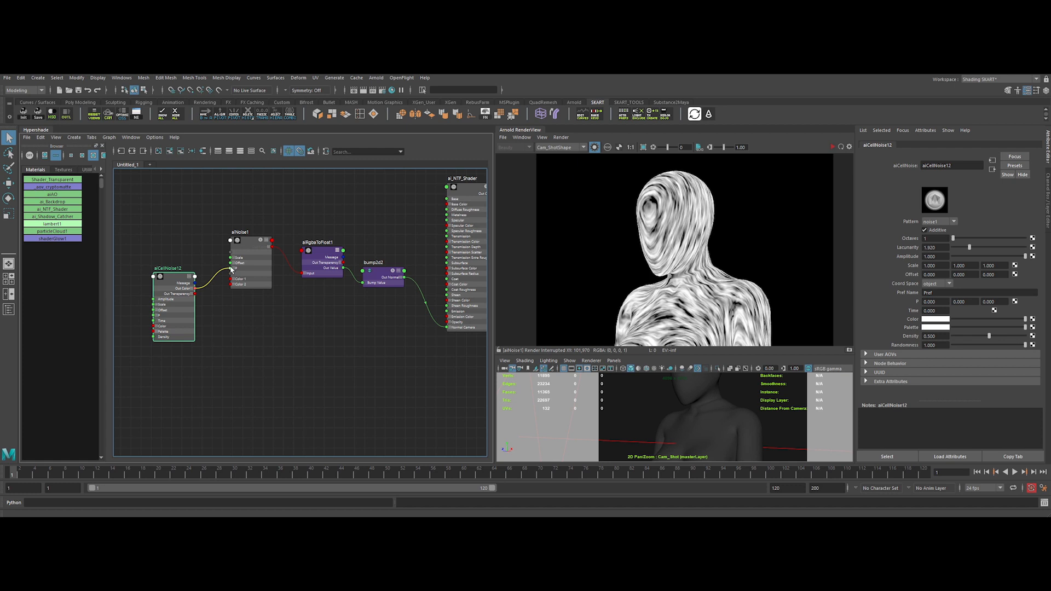
pyautogui.moveTo(231, 269); pyautogui.dragTo(231, 268)
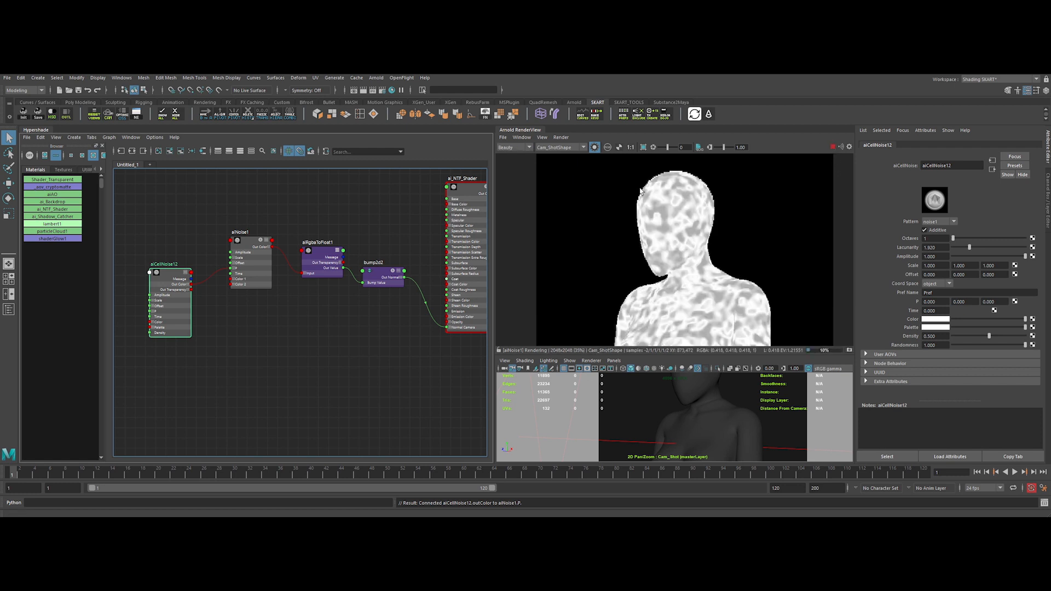
# - Set the aiCellNoise scale to 0.5 on all three axes
pyautogui.scroll(2, 737, 302)
pyautogui.moveTo(696, 244); pyautogui.dragTo(703, 273, button='middle')
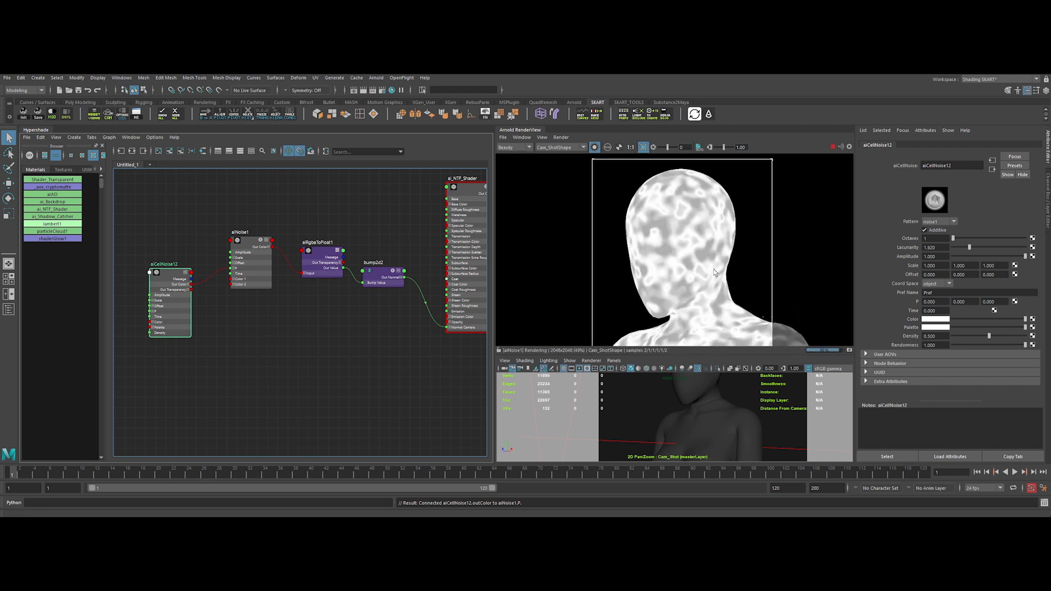
pyautogui.doubleClick(933, 265)
pyautogui.write('0.5')
pyautogui.press('Tab')
pyautogui.write('0.5')
pyautogui.press('Tab')
pyautogui.write('0.5')
pyautogui.press('Return')
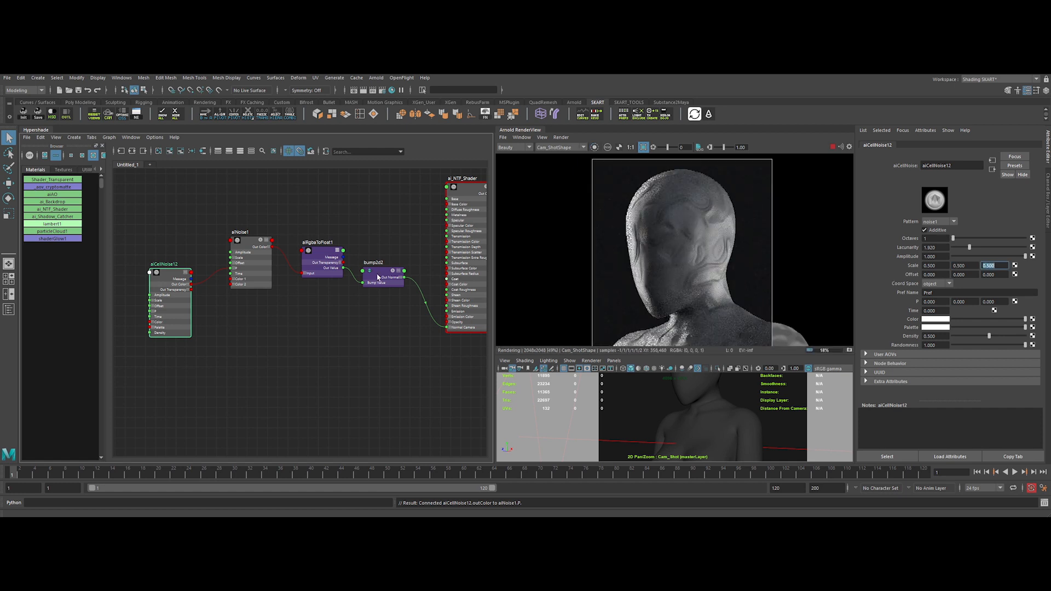
# - Rename the cell noise node to aiCellNoise_NFT and the noise node to aiNoise_NFT
pyautogui.click(251, 243)
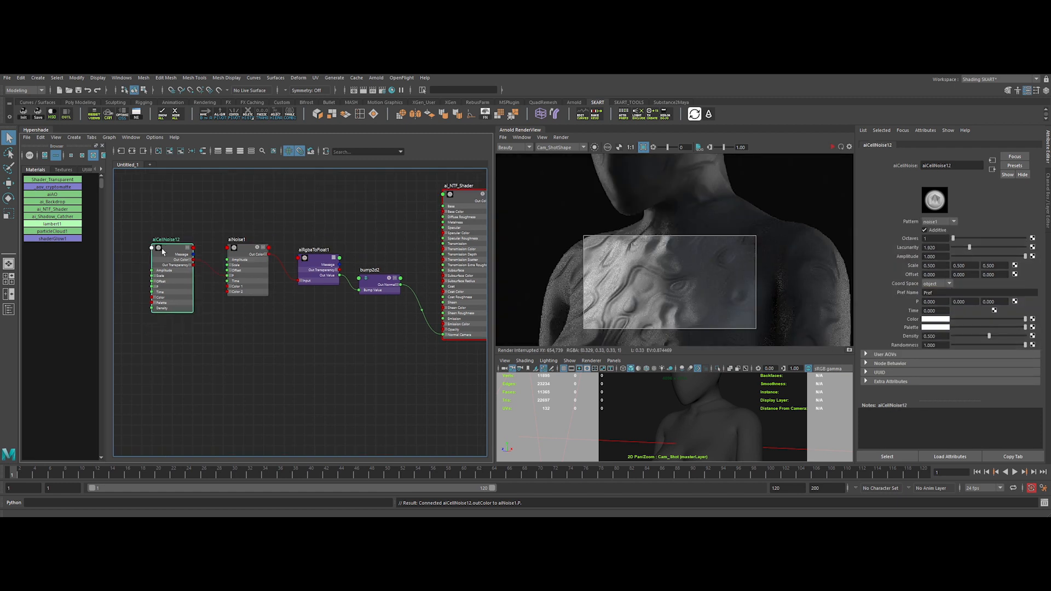
pyautogui.doubleClick(164, 242)
pyautogui.press('End')
pyautogui.press('BackSpace')
pyautogui.press('BackSpace')
pyautogui.write('_NFT')
pyautogui.press('Return')
pyautogui.doubleClick(236, 240)
pyautogui.write('aiNoise_NFT')
pyautogui.press('Return')
# - Rename the float conversion node to aiRgbaToFloat_NFT and the bump node to bump2d_NFT
pyautogui.doubleClick(313, 249)
pyautogui.write('aiRgbaToFloat_NFT')
pyautogui.press('Return')
pyautogui.doubleClick(369, 270)
pyautogui.write('bump2d_NFT')
pyautogui.press('Return')
# - Create a displacementShader node below ai_NTF_Shader and name it displacementShader_NFT
pyautogui.scroll(-2, 319, 345)
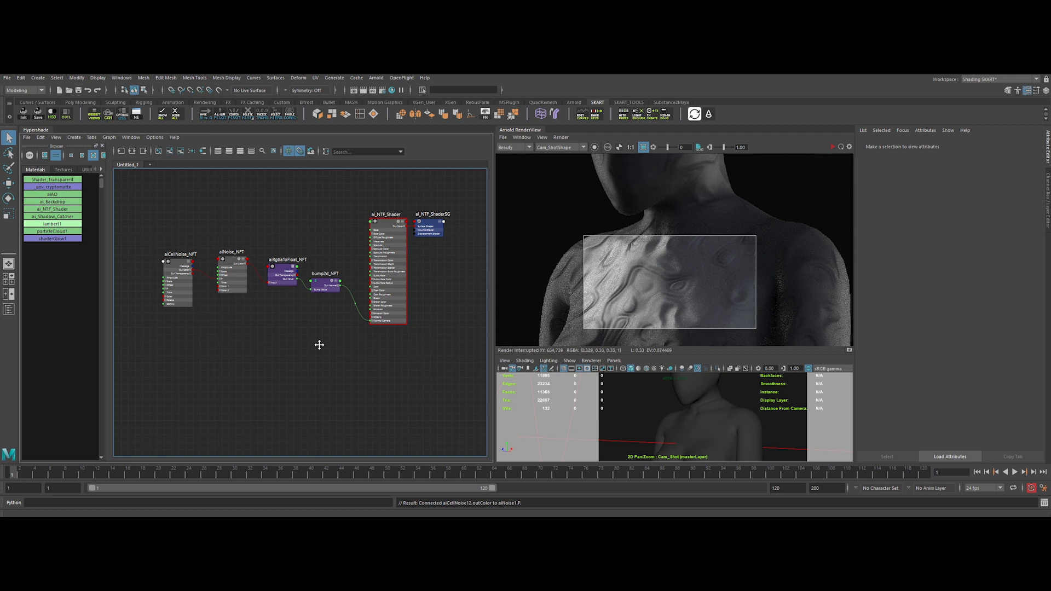
pyautogui.press('Tab')
pyautogui.write('disp')
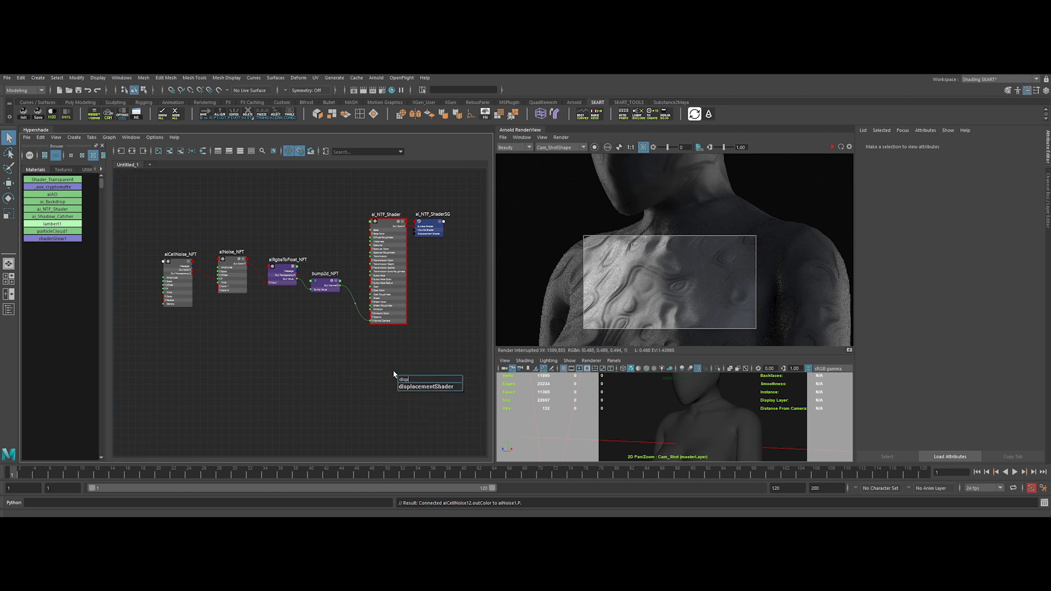
pyautogui.press('Return')
pyautogui.scroll(2, 284, 343)
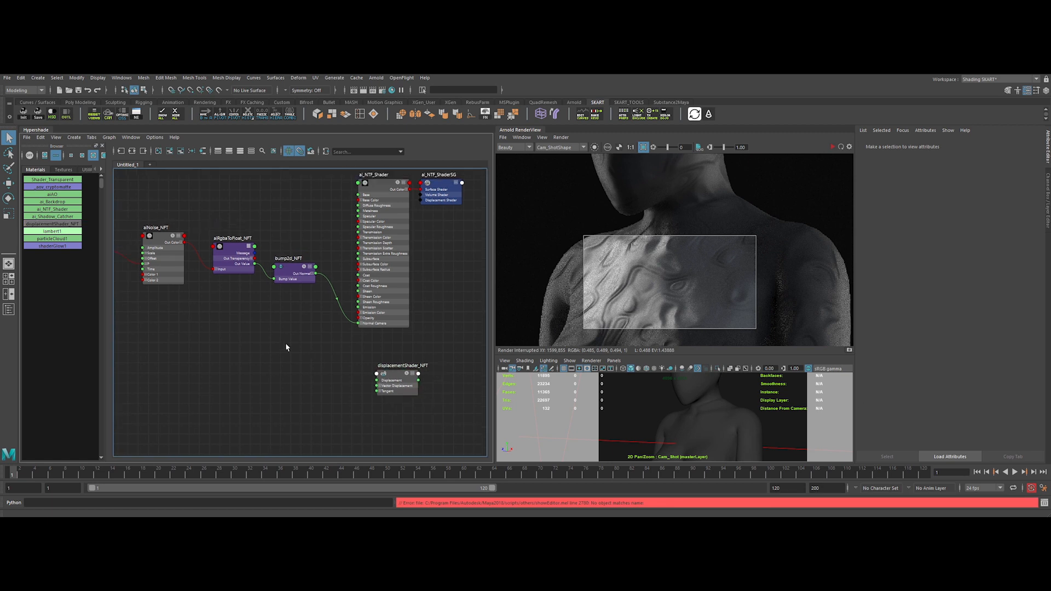
# - Connect aiNoise_NFT to the Displacement input of displacementShader_NFT, and that shader to the Displacement Shader input of ai_NTF_ShaderSG
pyautogui.moveTo(188, 246); pyautogui.dragTo(387, 272)
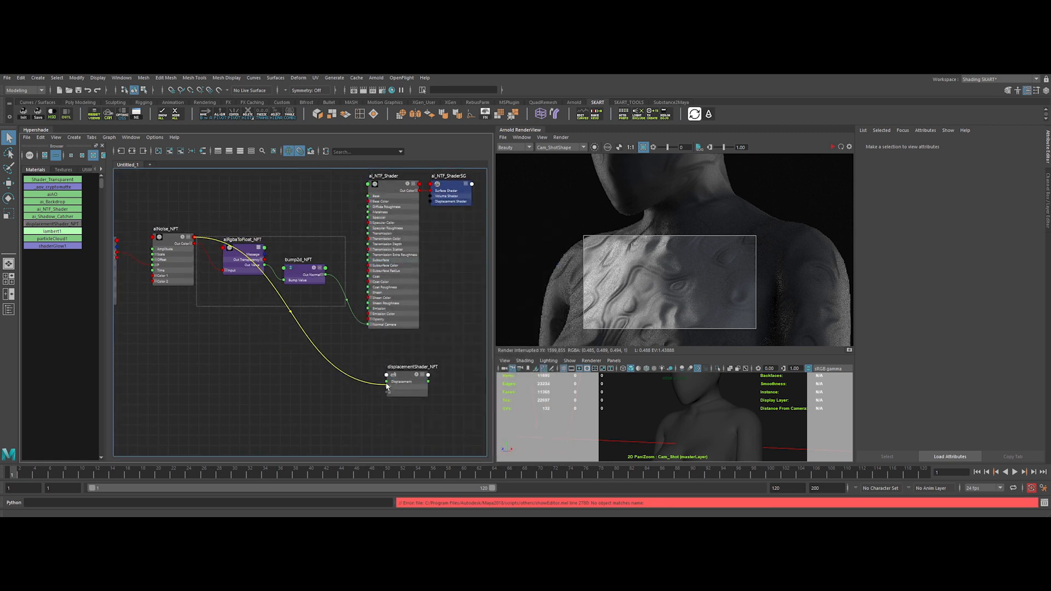
pyautogui.click(387, 382)
pyautogui.moveTo(354, 395); pyautogui.dragTo(465, 360)
pyautogui.keyDown('alt'); pyautogui.moveTo(418, 339); pyautogui.dragTo(369, 355, button='middle'); pyautogui.keyUp('alt')
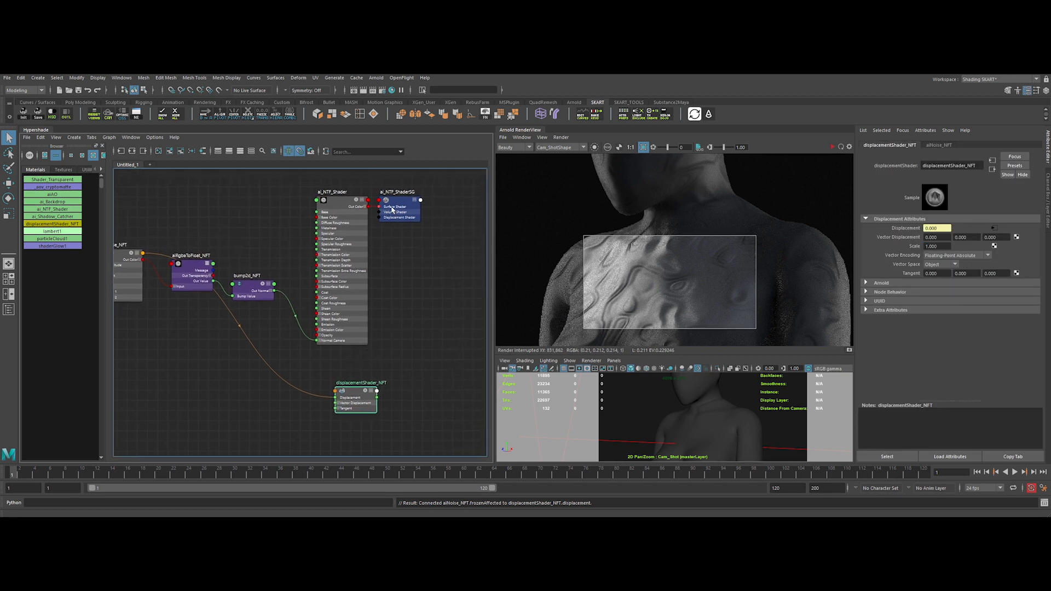
pyautogui.moveTo(393, 209); pyautogui.dragTo(408, 209)
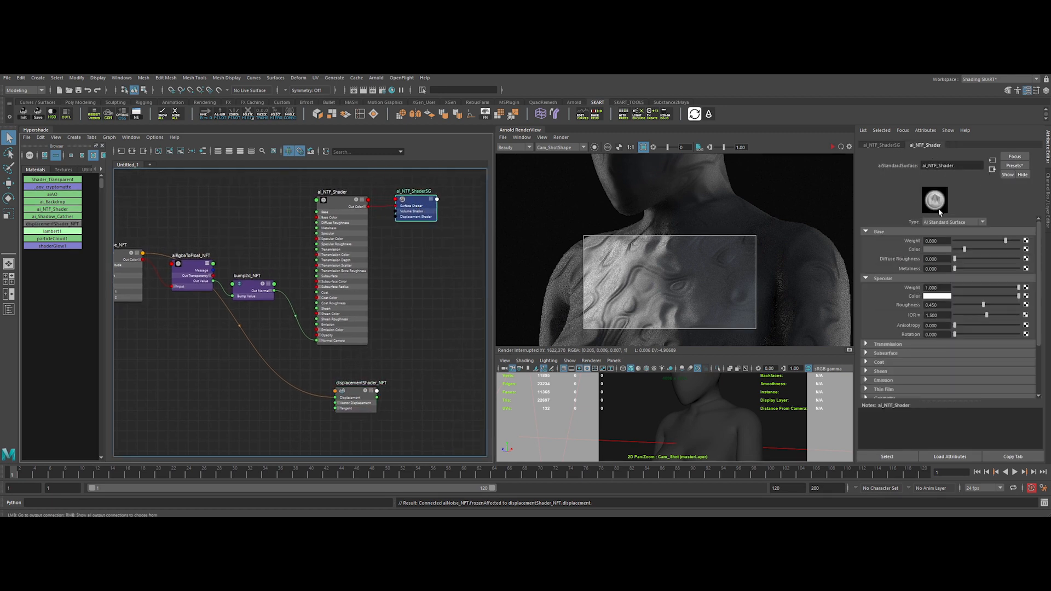
pyautogui.click(881, 145)
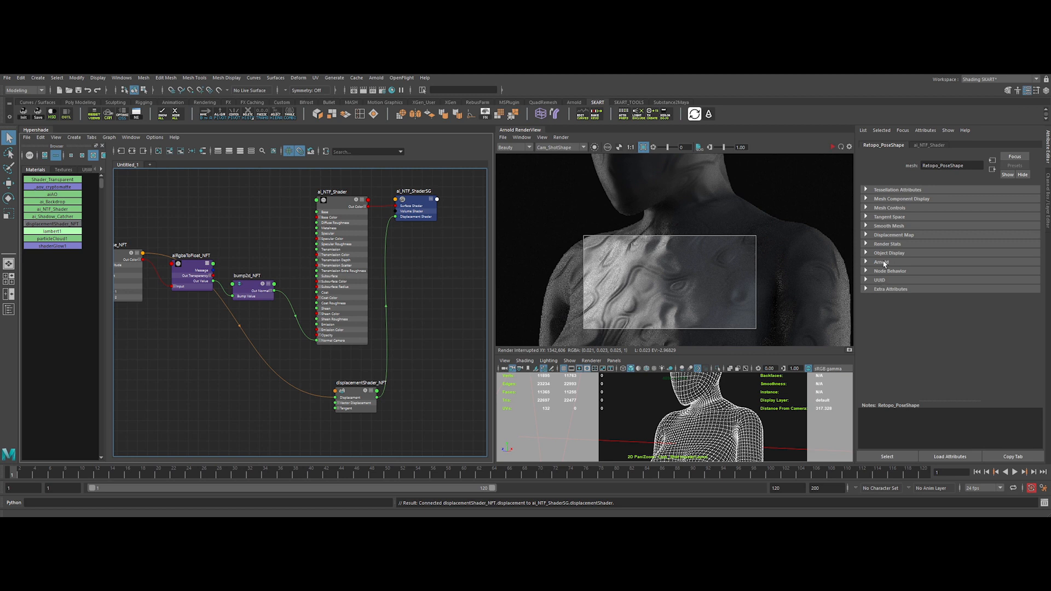
# - Set the Arnold subdivision of the Retopo_PoseShape mesh to catclark with 2 iterations
pyautogui.click(882, 262)
pyautogui.scroll(-4, 896, 310)
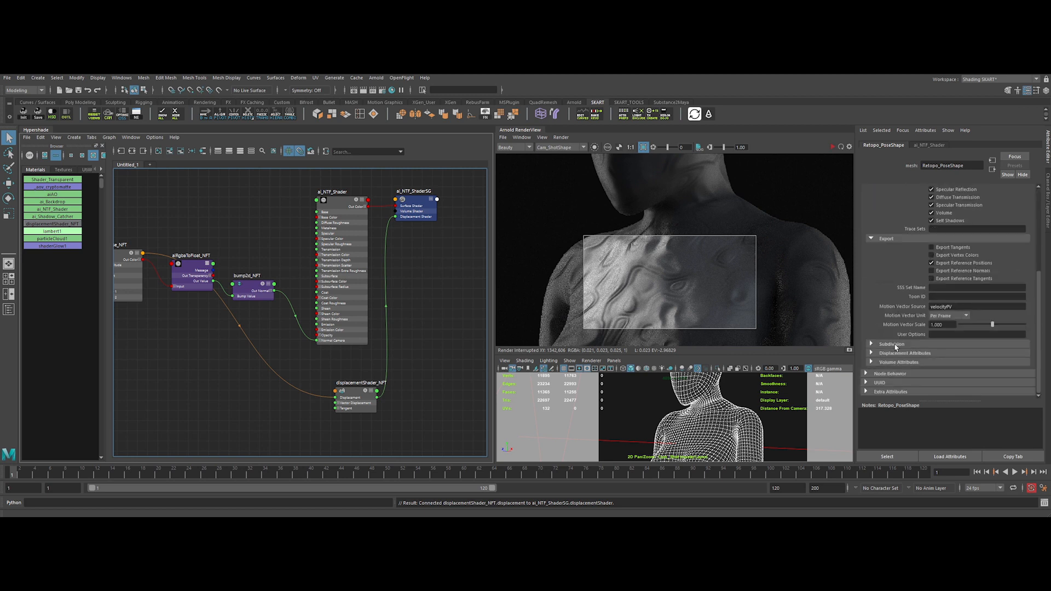
pyautogui.click(892, 344)
pyautogui.scroll(-2, 896, 344)
pyautogui.click(940, 283)
pyautogui.click(936, 299)
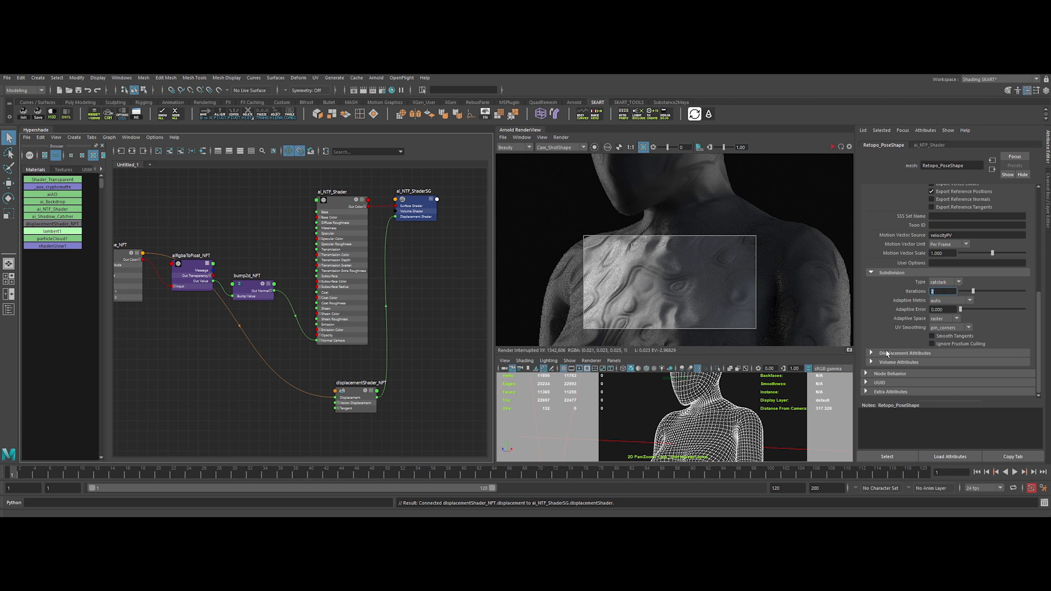
# - Set the bounds padding in the mesh's Arnold displacement attributes to 3
pyautogui.click(894, 353)
pyautogui.scroll(-2, 893, 350)
pyautogui.moveTo(944, 326); pyautogui.dragTo(894, 334)
pyautogui.press('Tab')
pyautogui.write('3')
pyautogui.press('Tab')
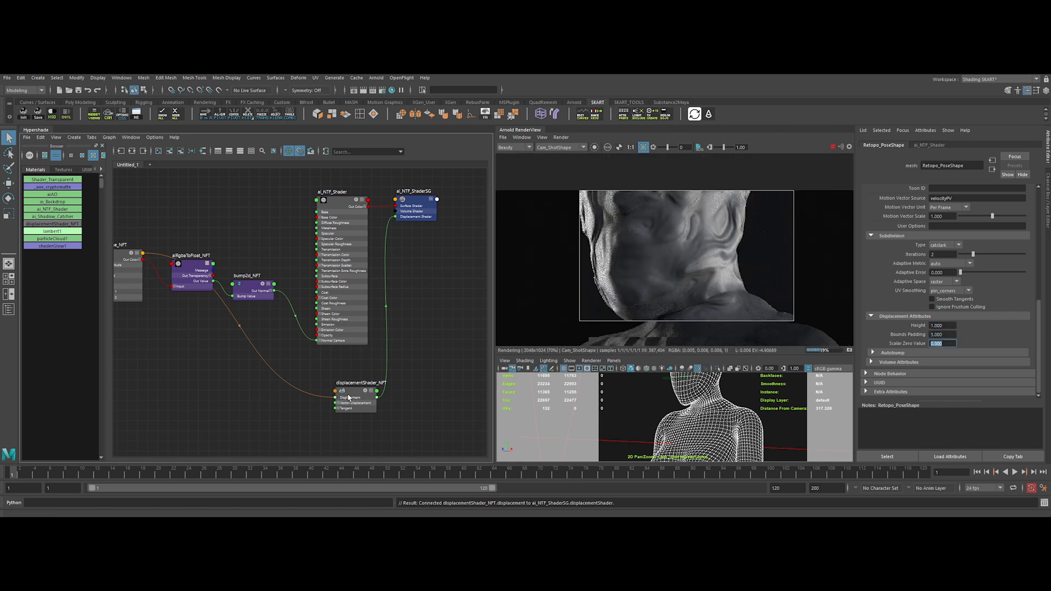
# - Set the scale of displacementShader_NFT to 0.25 and check the displaced head in the render
pyautogui.click(347, 394)
pyautogui.moveTo(945, 246); pyautogui.dragTo(853, 260)
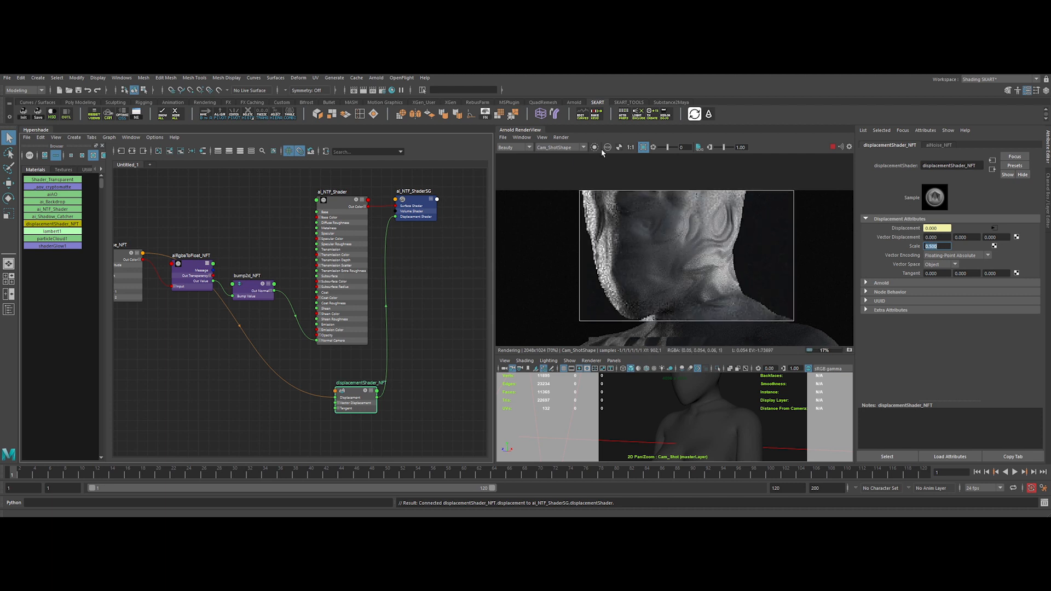
pyautogui.write('0.25')
pyautogui.press('Return')
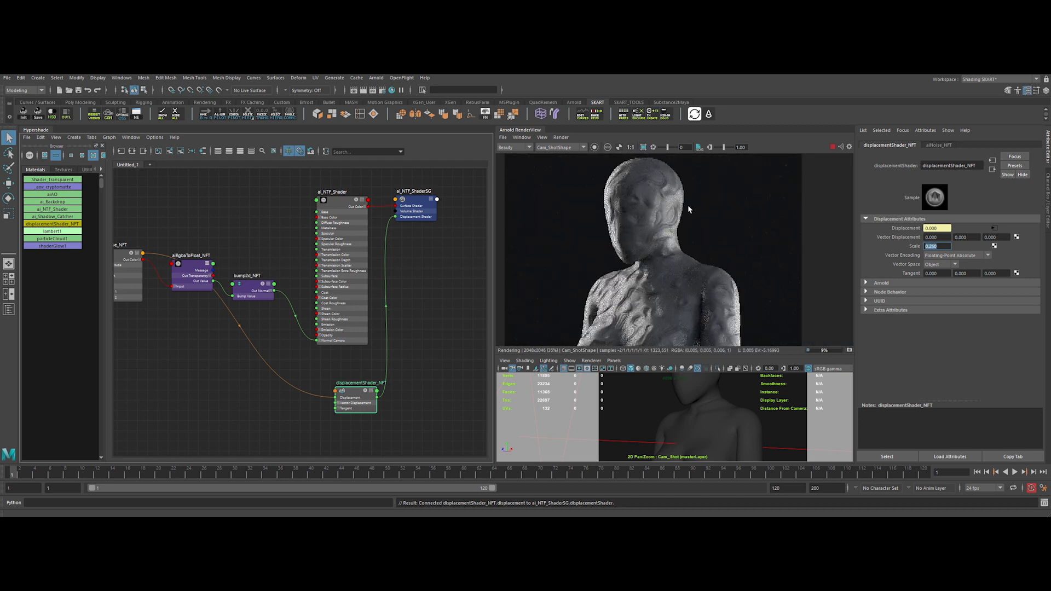
pyautogui.scroll(2, 665, 262)
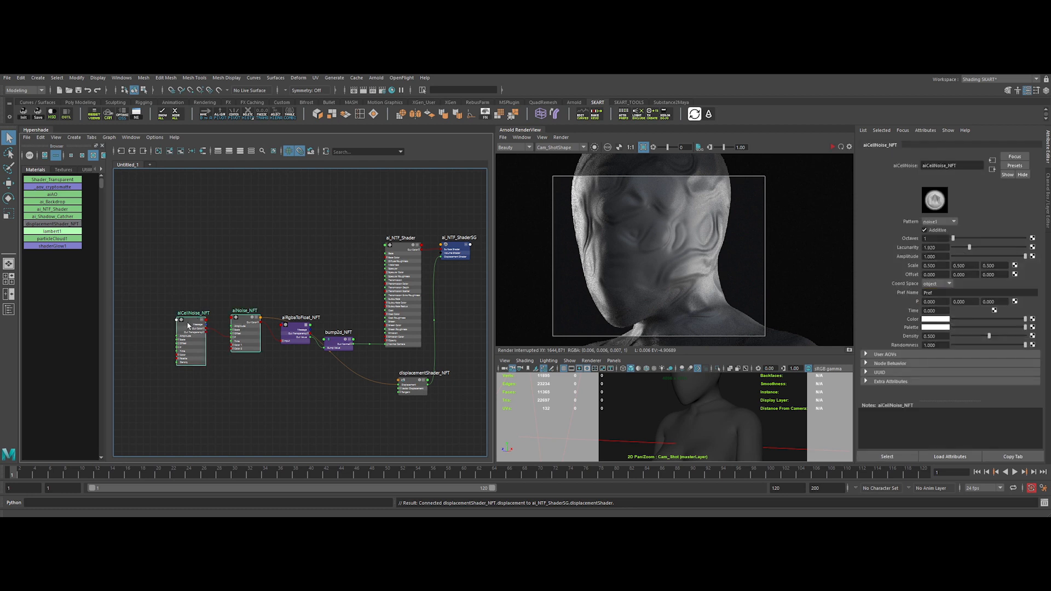
# - Paste a duplicate of the cell noise and noise node pair and rename the cell noise copy aiCellNoise_Color_NFT
pyautogui.hotkey('ctrl', 'v')
pyautogui.scroll(2, 268, 325)
pyautogui.keyDown('alt'); pyautogui.moveTo(268, 325); pyautogui.dragTo(252, 323, button='middle'); pyautogui.keyUp('alt')
pyautogui.doubleClick(182, 220)
pyautogui.moveTo(175, 219); pyautogui.dragTo(154, 219)
pyautogui.press('BackSpace')
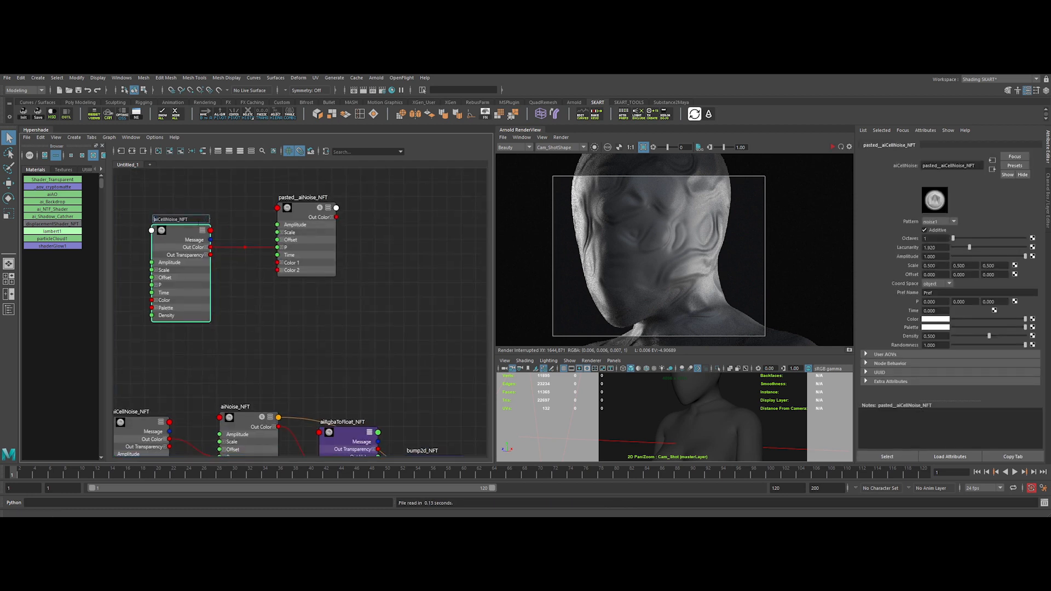
pyautogui.press('Return')
# - Rename the pasted noise node aiNoise_Color_NFT
pyautogui.doubleClick(315, 198)
pyautogui.click(317, 197)
pyautogui.write('Colo')
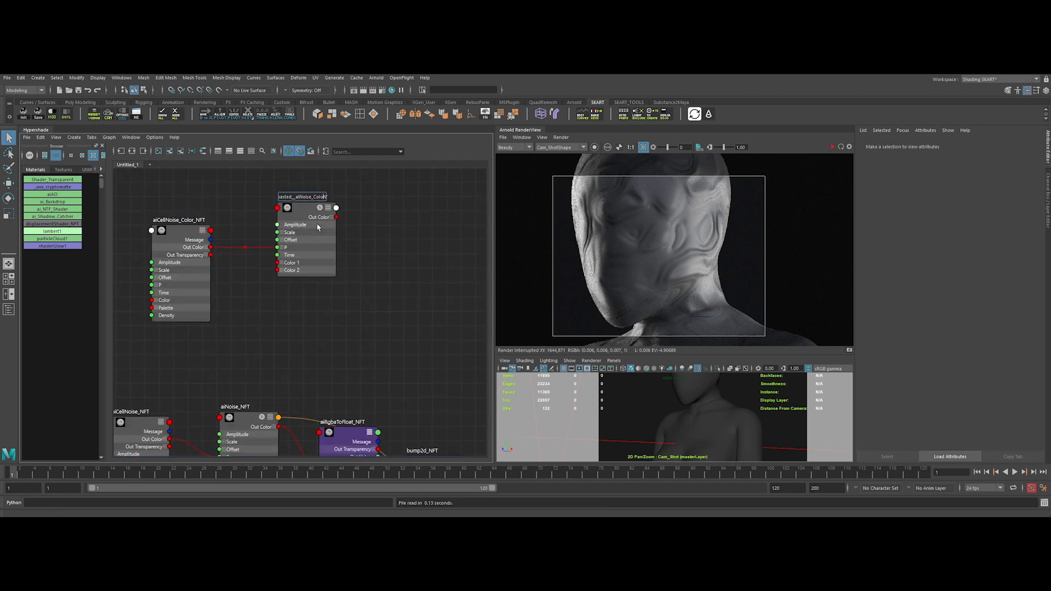
pyautogui.write('r')
pyautogui.press('Return')
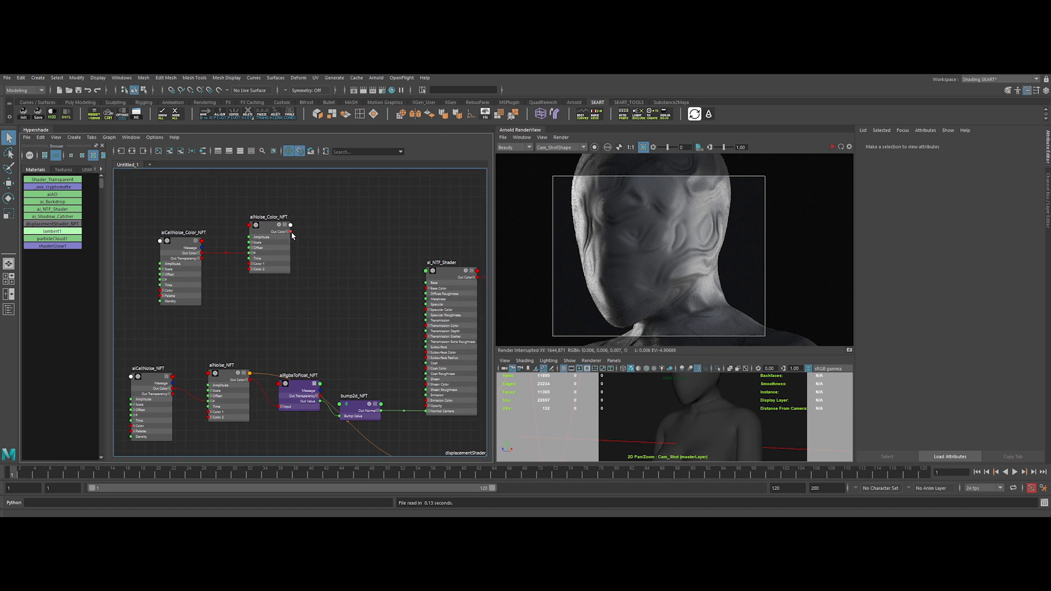
# - Connect the Out Color of aiNoise_Color_NFT to the Base Color of ai_NTF_Shader and isolate the noise node in a refreshed render
pyautogui.moveTo(290, 225); pyautogui.dragTo(427, 288)
pyautogui.click(562, 138)
pyautogui.click(581, 196)
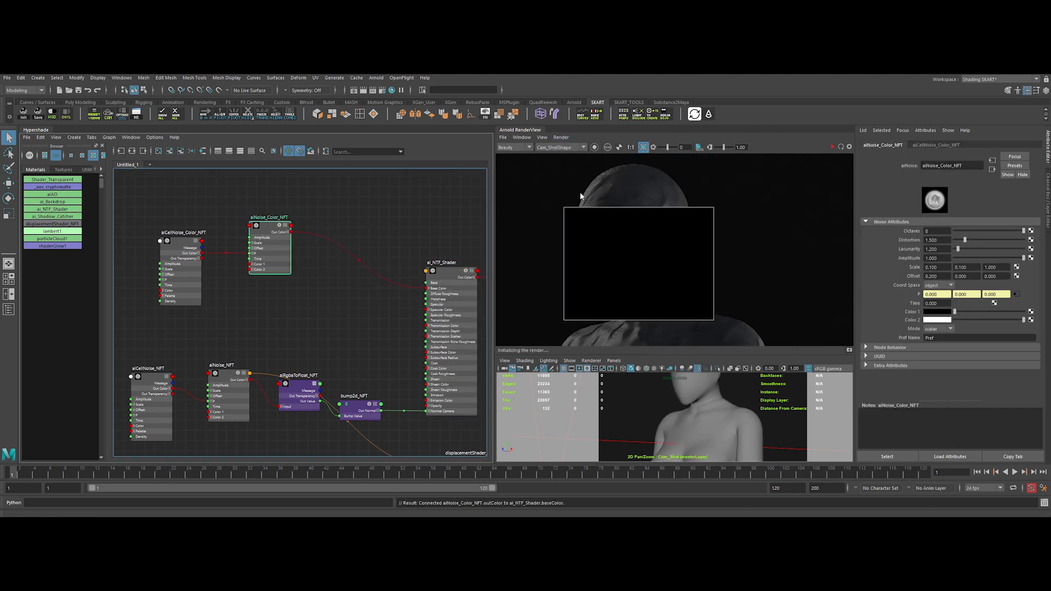
pyautogui.click(594, 147)
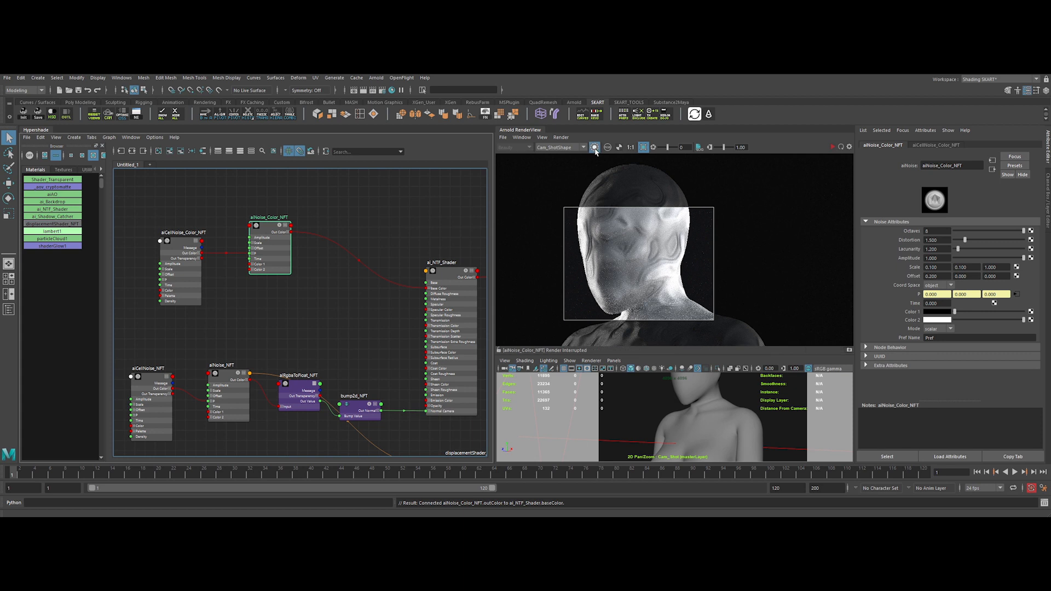
pyautogui.click(832, 147)
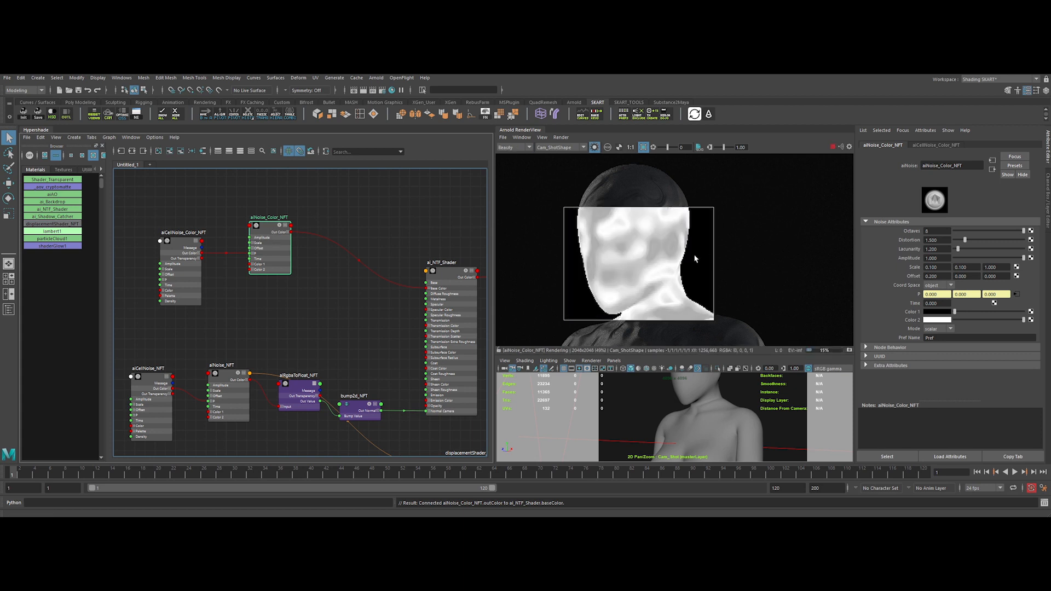
# - Set the mode of aiNoise_Color_NFT to vector, with a time of 0.1 and an amplitude of 2
pyautogui.click(937, 328)
pyautogui.click(931, 346)
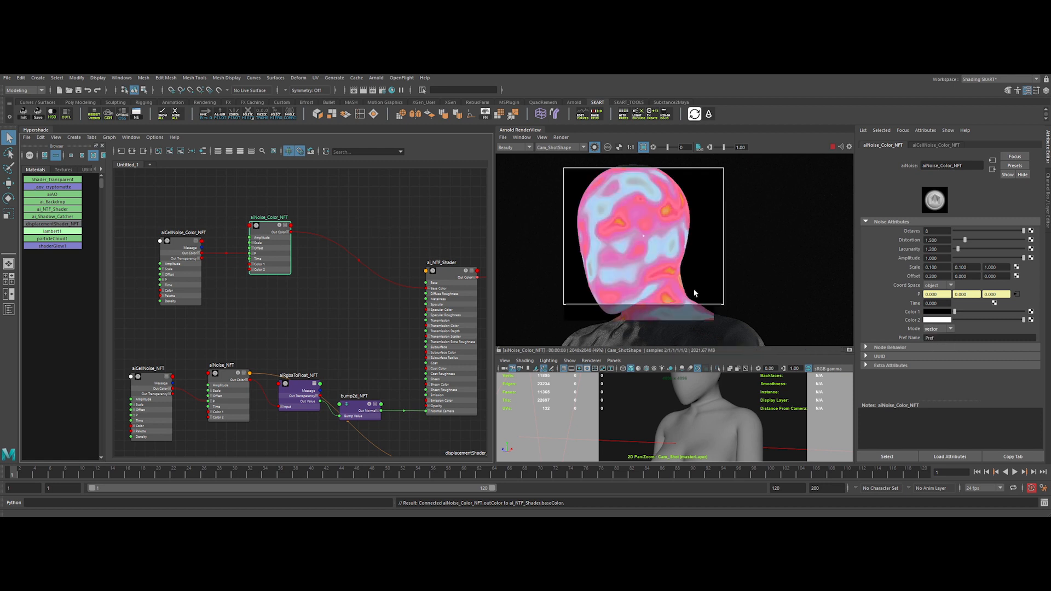
pyautogui.write('0.5')
pyautogui.press('Return')
pyautogui.write('0.8')
pyautogui.press('Return')
pyautogui.write('0.1')
pyautogui.press('Return')
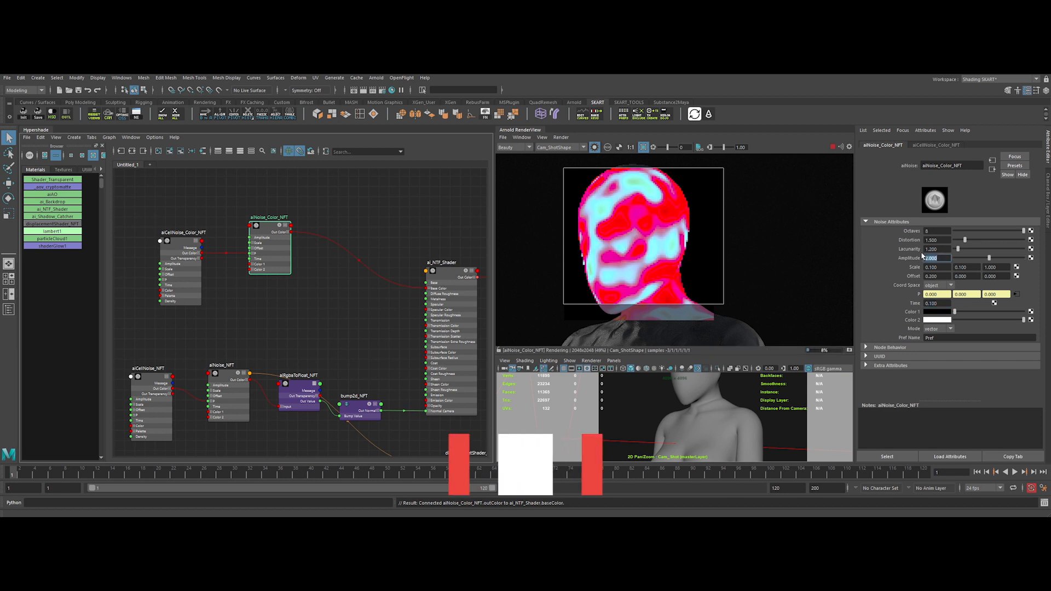
# - Set the lacunarity of aiNoise_Color_NFT to 3
pyautogui.moveTo(941, 249); pyautogui.dragTo(985, 250)
pyautogui.moveTo(940, 249); pyautogui.dragTo(915, 251)
pyautogui.write('3')
pyautogui.press('Return')
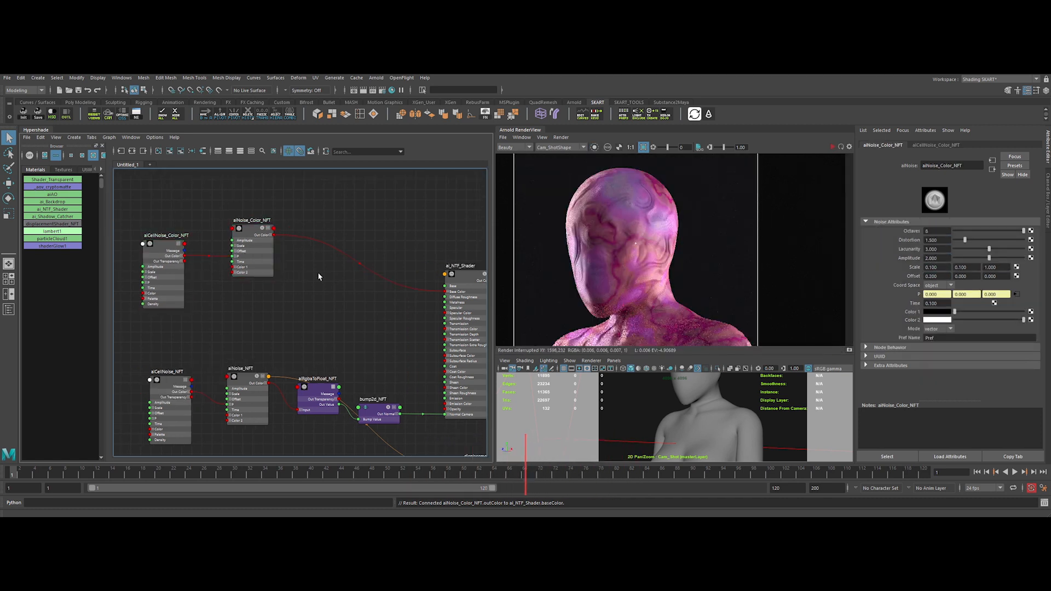
# - Insert an aiColorCorrect node named aiColorCorrect_Color_NFT between aiNoise_Color_NFT and the Base Color of ai_NTF_Shader
pyautogui.click(317, 274)
pyautogui.press('Tab')
pyautogui.write('aicol')
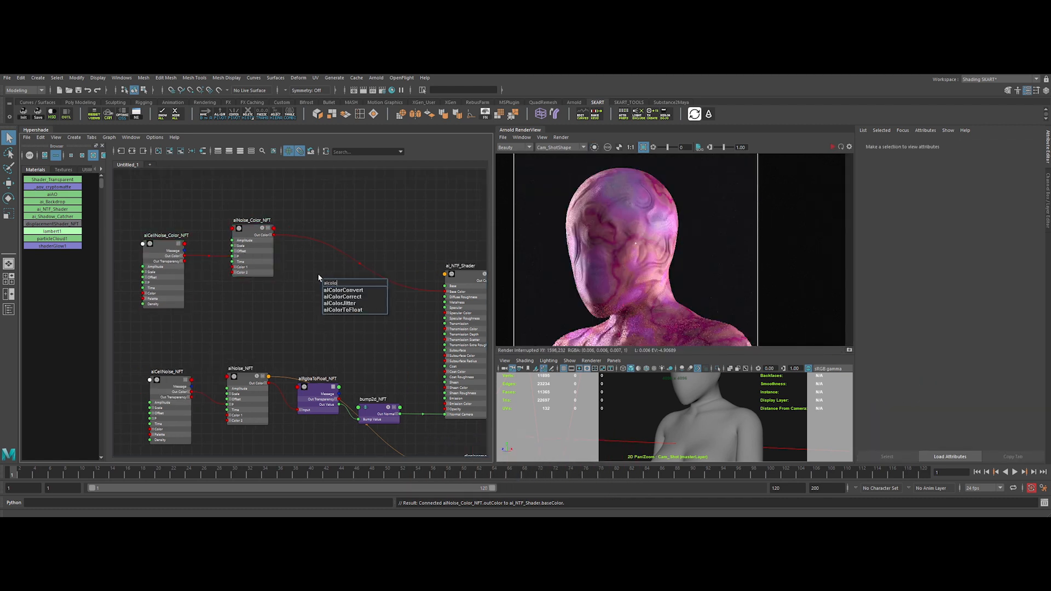
pyautogui.press('Down')
pyautogui.press('Down')
pyautogui.press('Return')
pyautogui.moveTo(308, 285); pyautogui.dragTo(456, 292)
pyautogui.moveTo(337, 276); pyautogui.dragTo(328, 235)
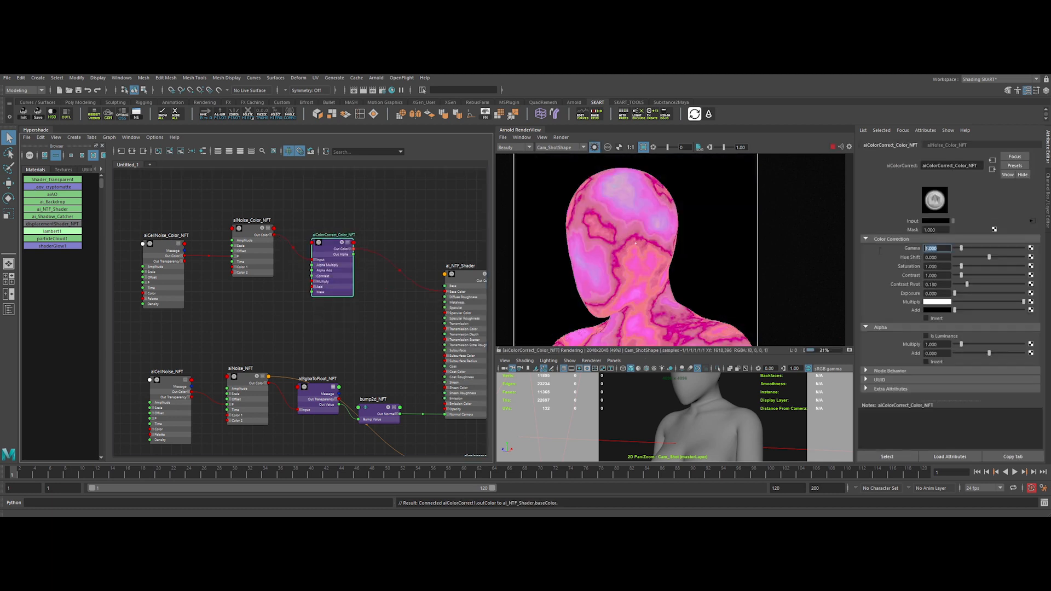
# - Set aiColorCorrect_Color_NFT to gamma 0.5, a hue shift of about 0.56 and contrast 0.8
pyautogui.write('0.5')
pyautogui.moveTo(989, 257); pyautogui.dragTo(1008, 264)
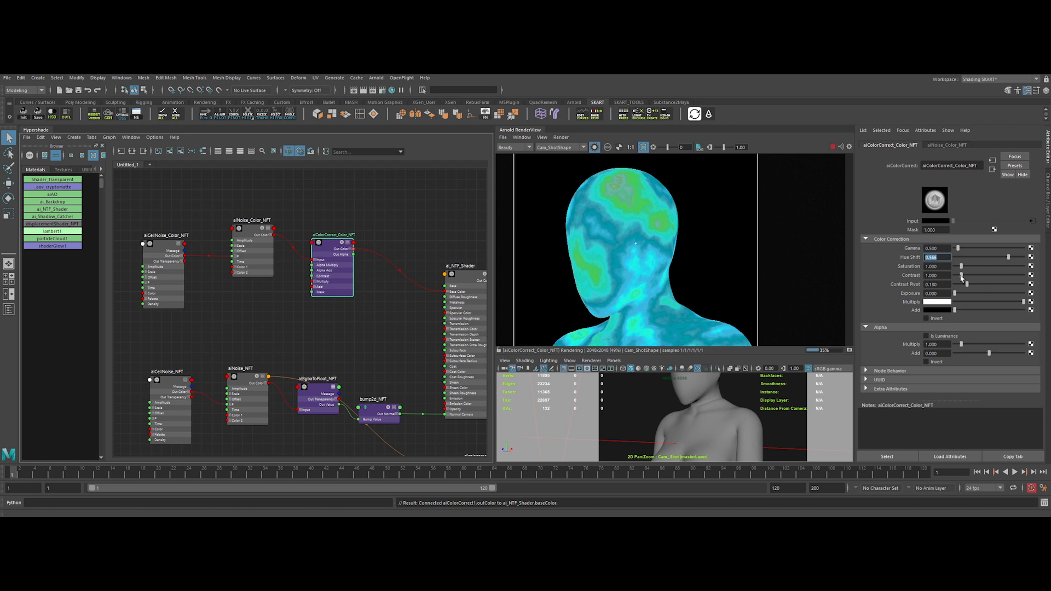
pyautogui.moveTo(962, 277); pyautogui.dragTo(959, 276)
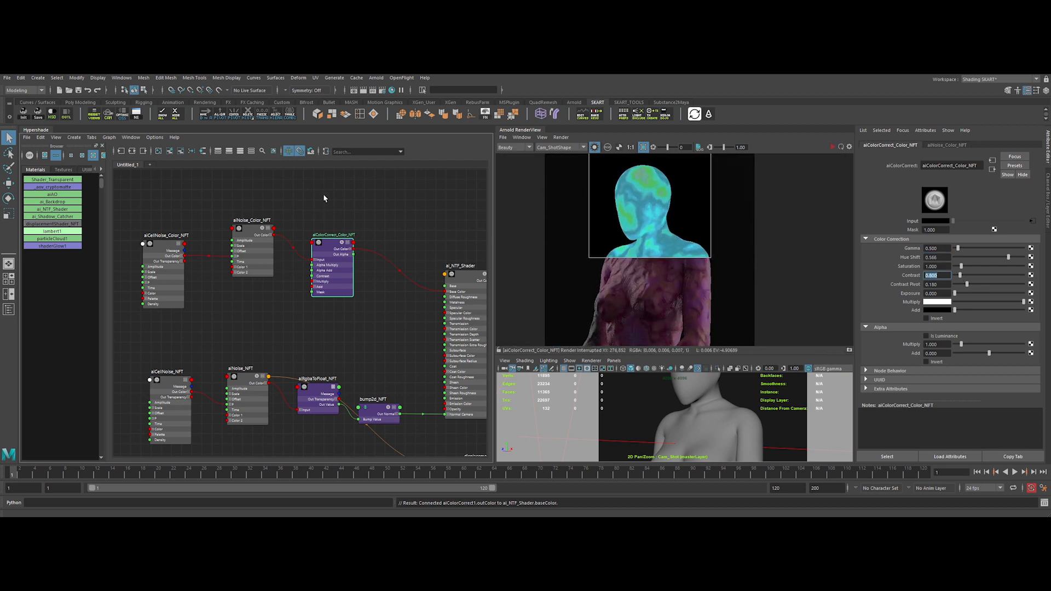
# - Add an aiCurvature node named aiCurvature_Color_NTF and connect its Out Color to the Base Color of ai_NTF_Shader
pyautogui.click(323, 198)
pyautogui.keyDown('alt'); pyautogui.moveTo(304, 171); pyautogui.dragTo(299, 237, button='middle'); pyautogui.keyUp('alt')
pyautogui.press('Tab')
pyautogui.write('aicur')
pyautogui.press('Down')
pyautogui.press('Return')
pyautogui.doubleClick(310, 233)
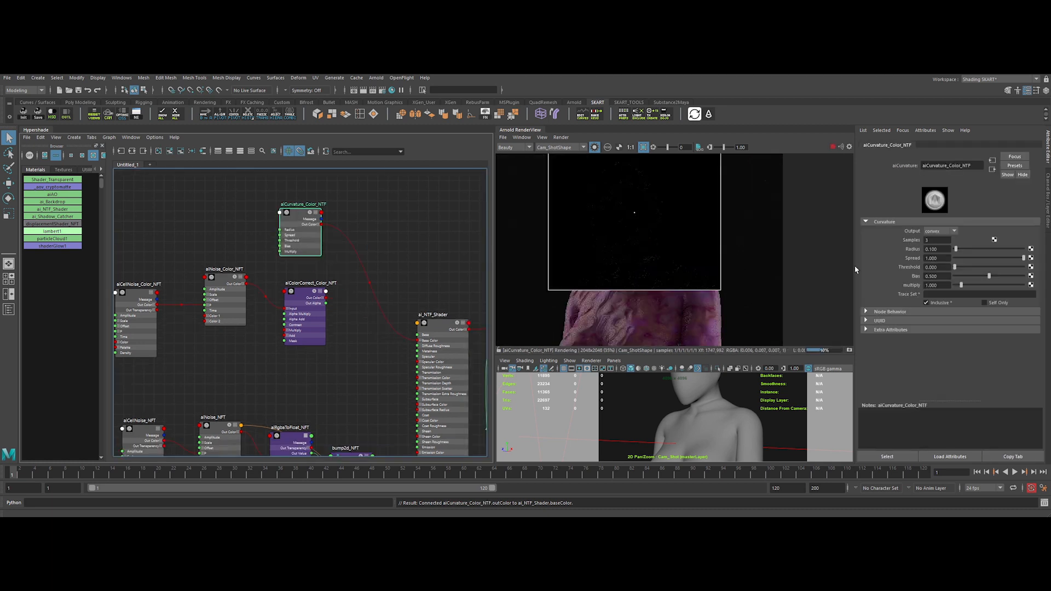
# - Set the curvature node's samples to 8 and radius to 0.5, checking the edges on the chest in the render
pyautogui.click(937, 240)
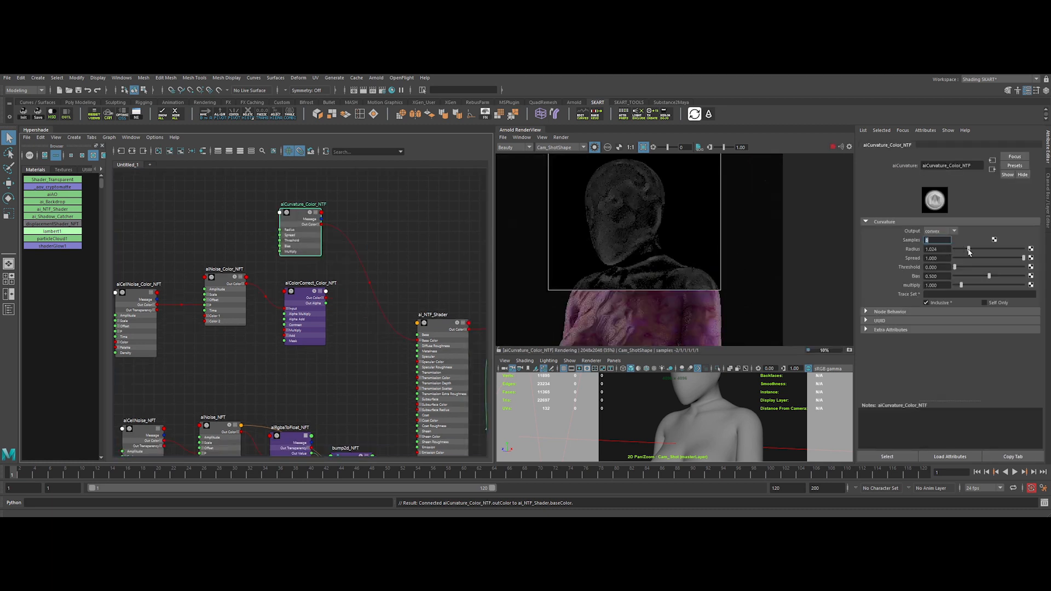
pyautogui.moveTo(657, 293); pyautogui.dragTo(660, 270, button='middle')
pyautogui.moveTo(543, 230); pyautogui.dragTo(788, 355)
pyautogui.scroll(2, 681, 305)
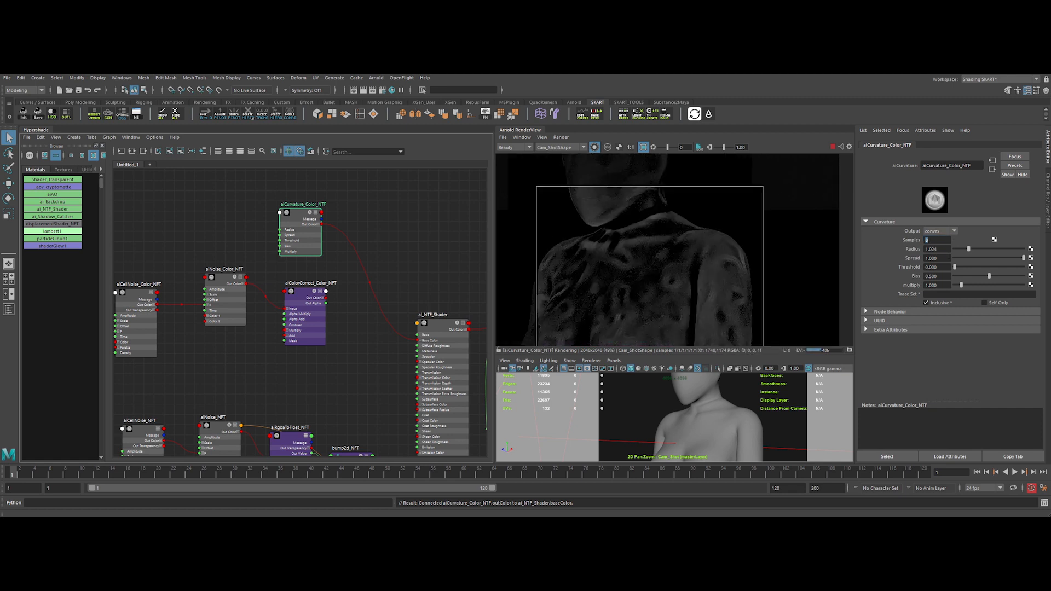
pyautogui.press('Return')
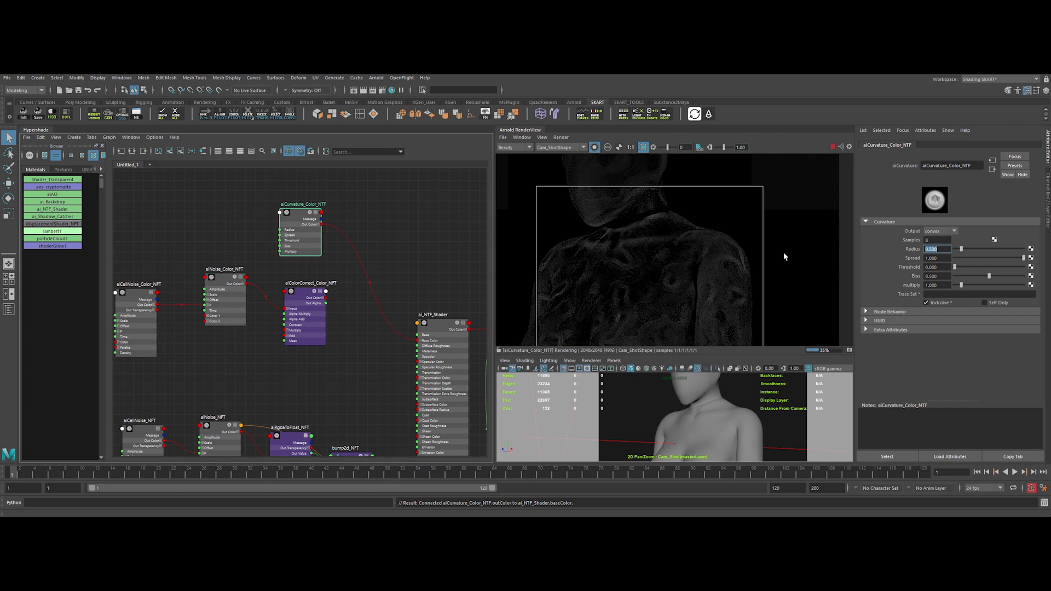
pyautogui.moveTo(699, 287); pyautogui.dragTo(712, 265, button='middle')
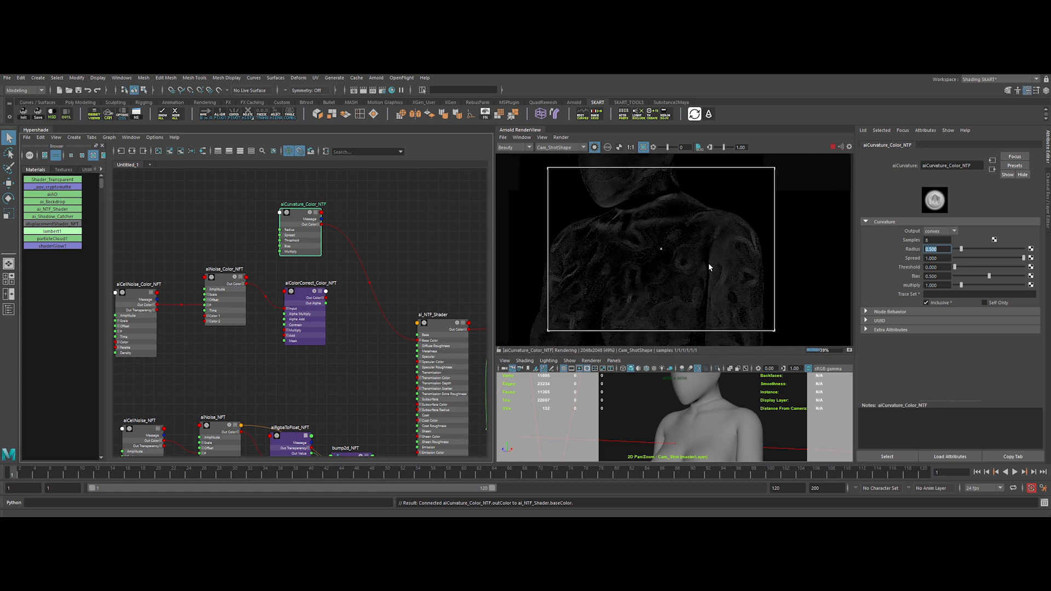
# - Add an aiLayerRgba node between the color nodes and ai_NTF_Shader and set its Layer 1 input to white
pyautogui.click(420, 242)
pyautogui.press('Tab')
pyautogui.write('aiLa')
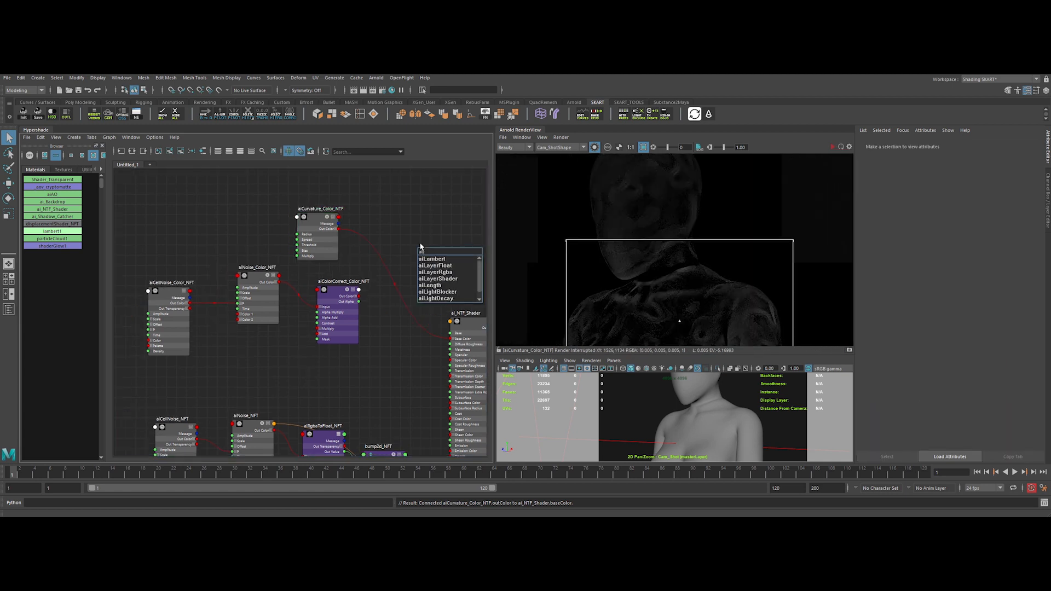
pyautogui.press('Down')
pyautogui.press('Down')
pyautogui.press('Down')
pyautogui.press('Return')
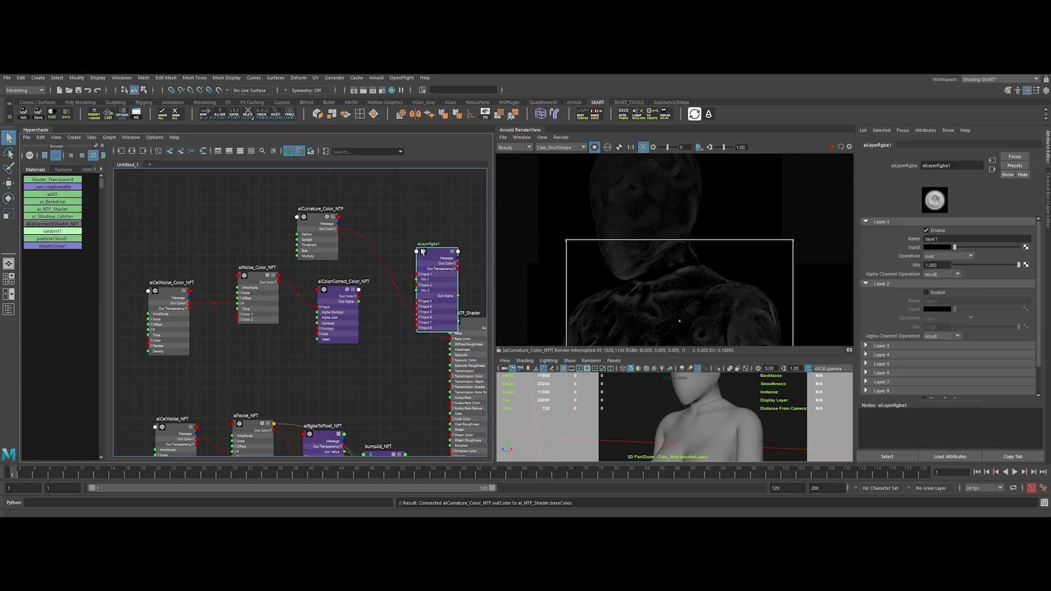
pyautogui.moveTo(422, 251); pyautogui.dragTo(389, 248)
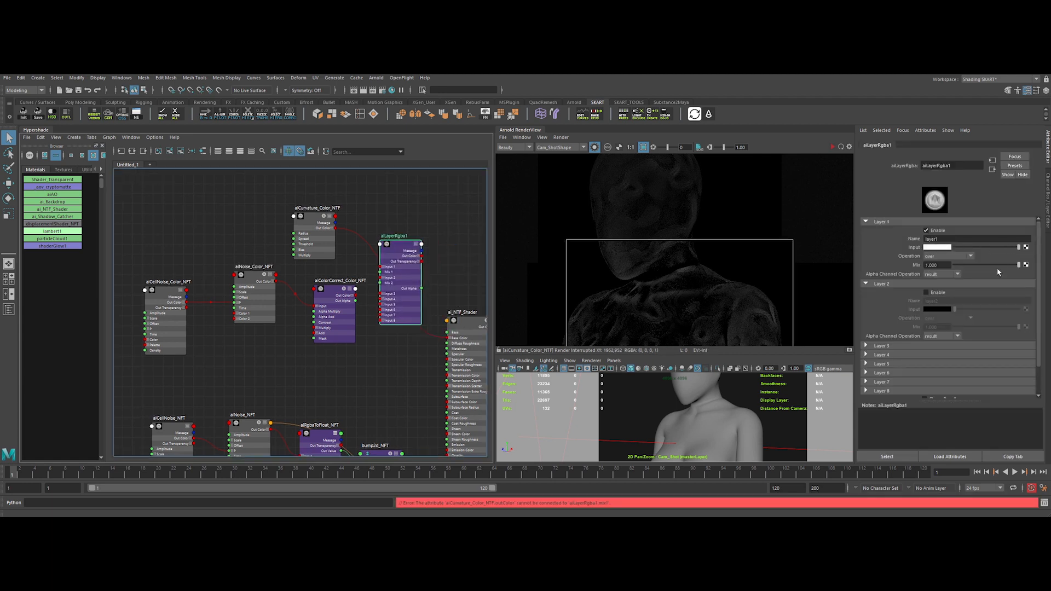
# - Enable Layer 2 of the aiLayerRgba node, feeding aiColorCorrect_Color_NFT into Input 2 and the curvature's red output into Mix 1
pyautogui.click(936, 294)
pyautogui.moveTo(366, 297); pyautogui.dragTo(381, 272)
pyautogui.click(334, 229)
pyautogui.moveTo(303, 230); pyautogui.dragTo(286, 198)
pyautogui.moveTo(415, 322); pyautogui.dragTo(417, 319)
pyautogui.keyDown('alt'); pyautogui.moveTo(356, 265); pyautogui.dragTo(382, 294, button='middle'); pyautogui.keyUp('alt')
# - Rename the layer node aiLayerRgba_Color_NFT
pyautogui.doubleClick(389, 247)
pyautogui.write('_Color_N')
pyautogui.write('FT')
pyautogui.press('Return')
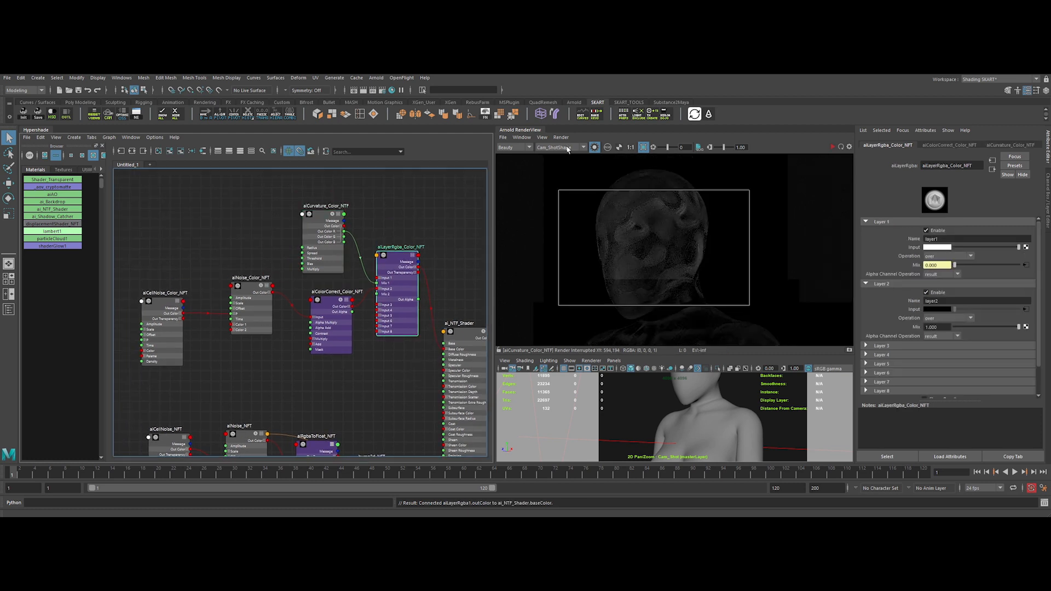
# - Update the full scene in the render and set the Layer 2 operation of aiLayerRgba_Color_NFT to overlay
pyautogui.click(562, 138)
pyautogui.click(588, 198)
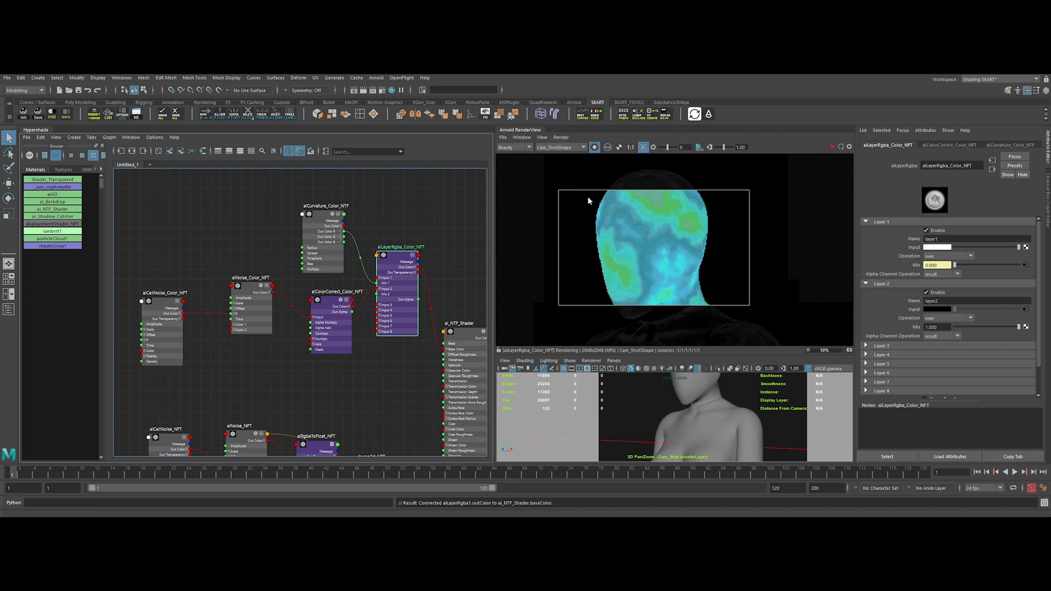
pyautogui.click(954, 318)
pyautogui.click(940, 387)
# - Make room beside the curvature node and add an aiRange node fed by the curvature's Out Color
pyautogui.click(322, 212)
pyautogui.keyDown('alt'); pyautogui.moveTo(316, 210); pyautogui.dragTo(290, 186, button='middle'); pyautogui.keyUp('alt')
pyautogui.moveTo(290, 186); pyautogui.dragTo(250, 172)
pyautogui.moveTo(311, 207)
pyautogui.keyDown('alt'); pyautogui.mouseDown(button='middle')
pyautogui.moveTo(392, 253)
pyautogui.moveTo(312, 215)
pyautogui.mouseUp(button='middle'); pyautogui.keyUp('alt')
pyautogui.moveTo(257, 189); pyautogui.dragTo(243, 176)
pyautogui.click(314, 196)
pyautogui.press('Tab')
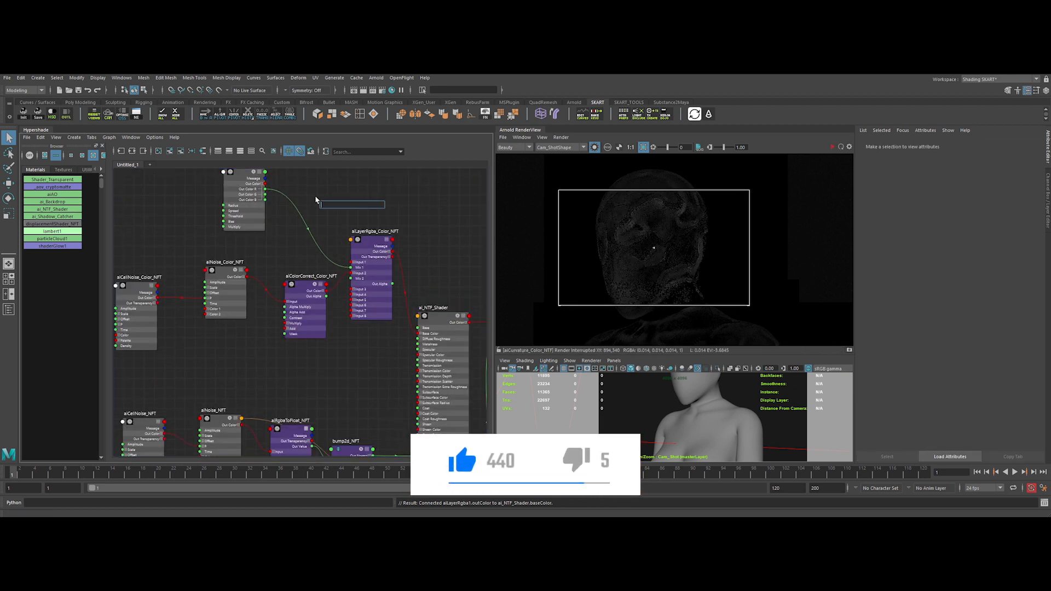
pyautogui.write('airange')
pyautogui.click(338, 214)
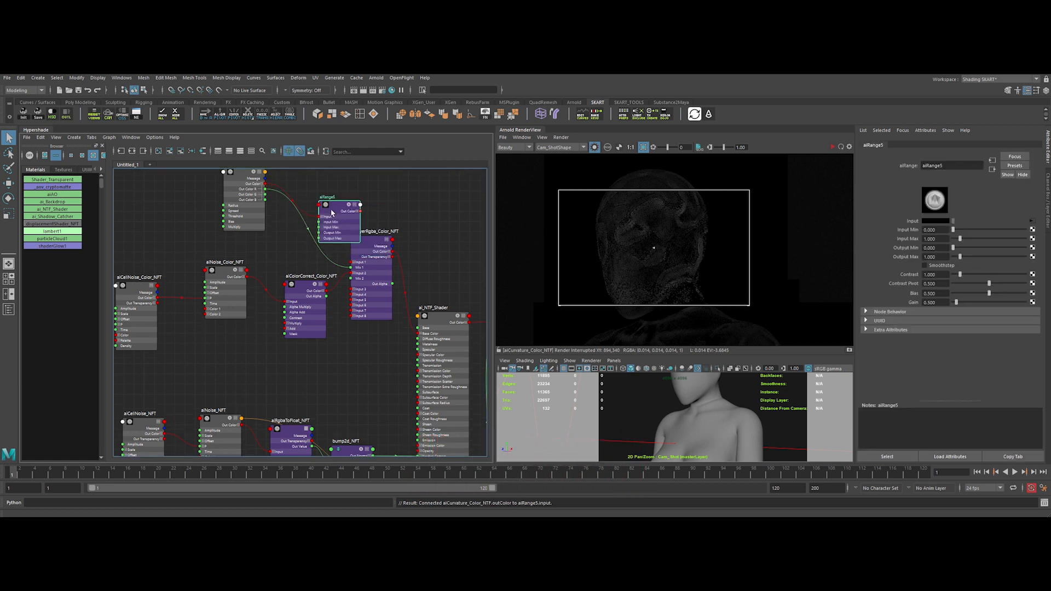
# - Connect the red output of aiRange_Color_NFT to Mix 1 of aiLayerRgba_Color_NFT and set the range's Output Max to 20
pyautogui.moveTo(332, 213); pyautogui.dragTo(288, 210)
pyautogui.moveTo(348, 262); pyautogui.dragTo(351, 267)
pyautogui.moveTo(305, 203); pyautogui.dragTo(318, 193)
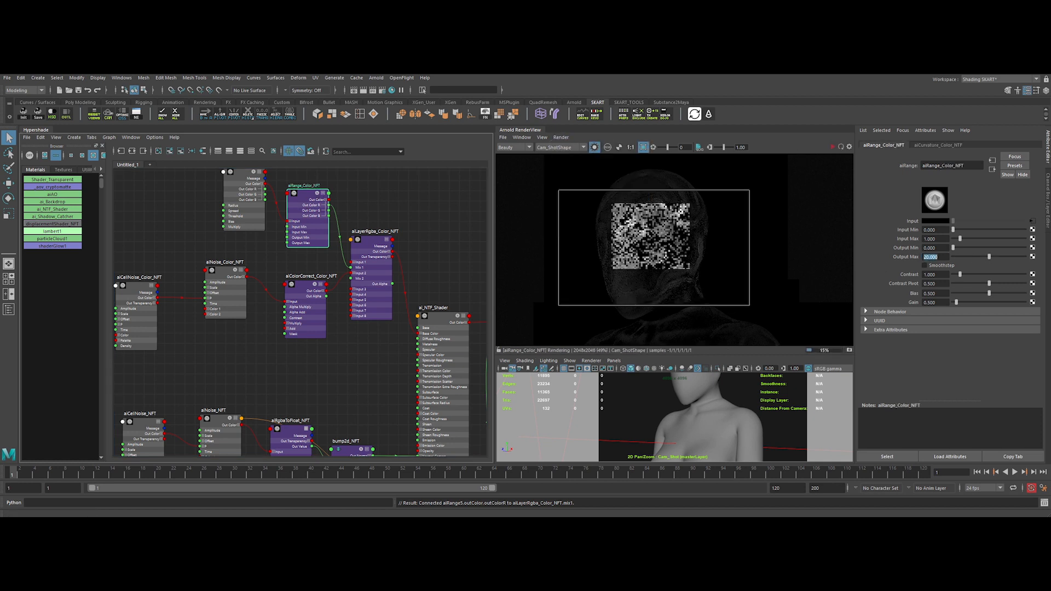
pyautogui.press('Return')
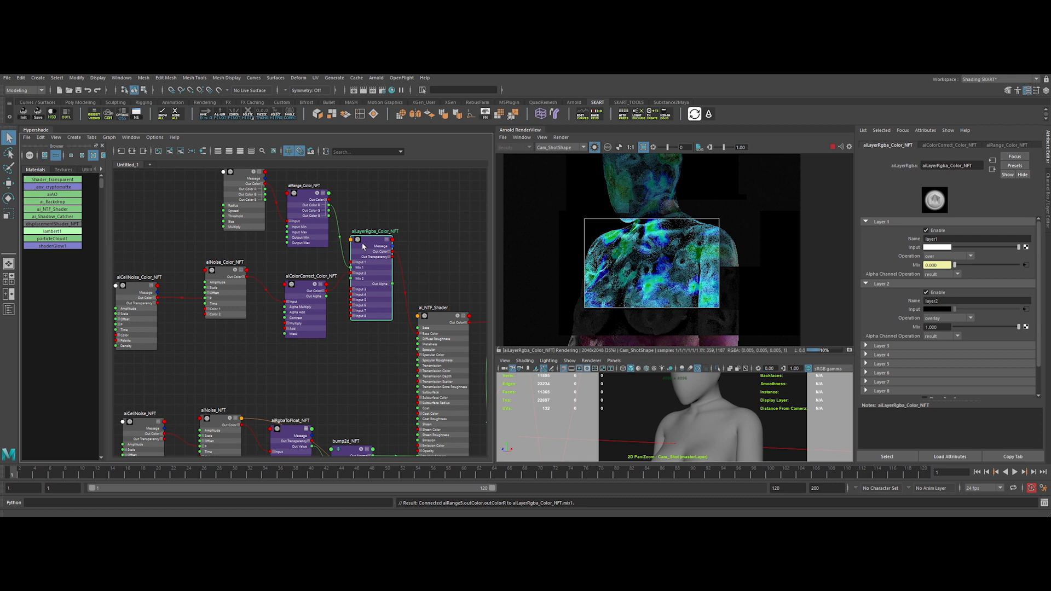
# - Choose a different blend operation instead of overlay for Layer 2 of aiLayerRgba_Color_NFT
pyautogui.click(946, 318)
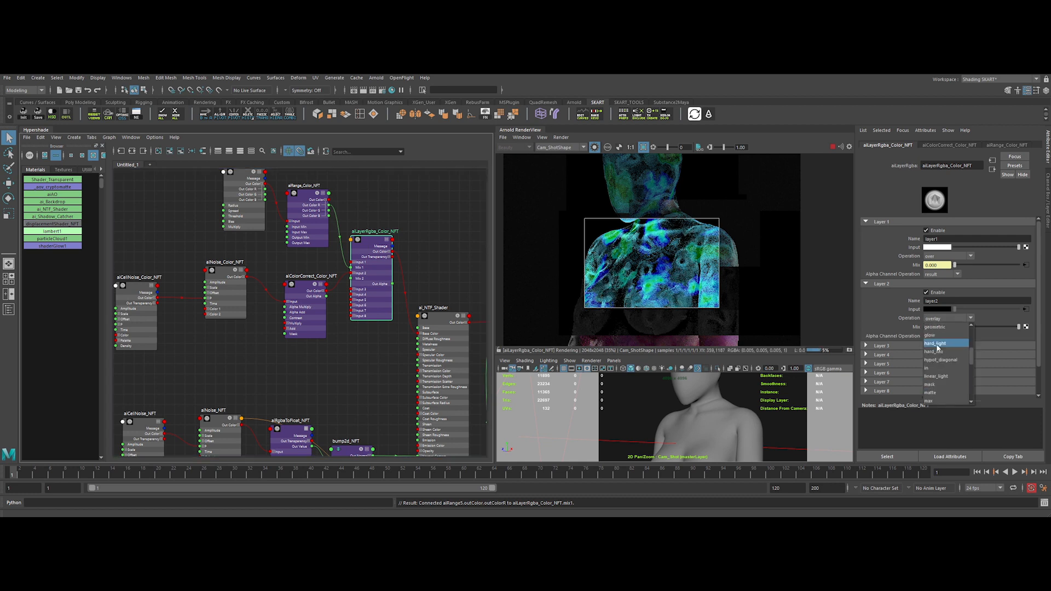
pyautogui.scroll(-2, 943, 357)
pyautogui.click(941, 369)
pyautogui.press('Return')
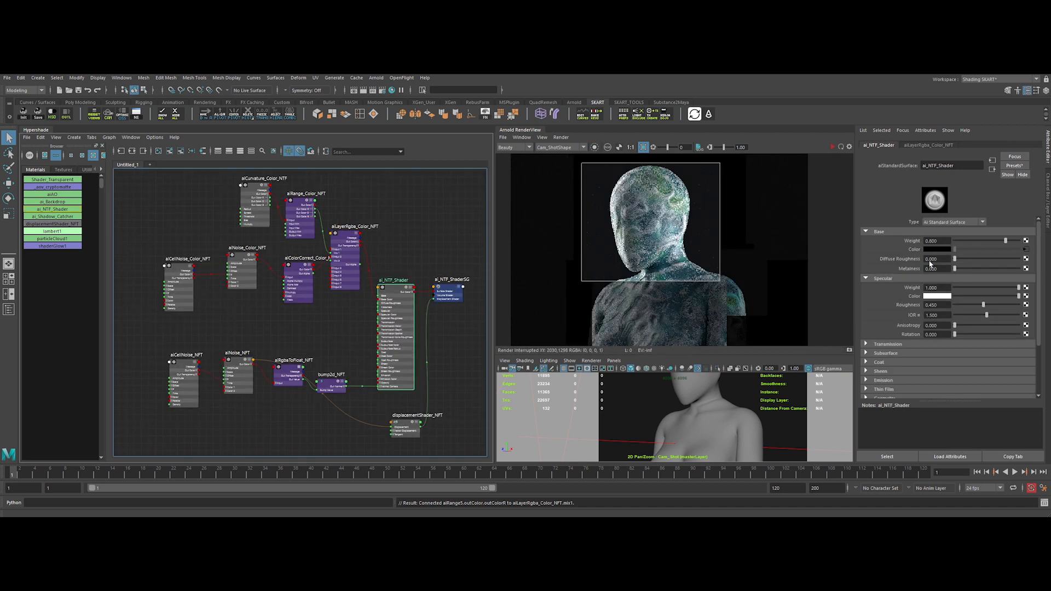
# - Set the base weight of ai_NTF_Shader to 0.7, its specular IOR to 1.55 and its coat weight to 0.2
pyautogui.moveTo(941, 241); pyautogui.dragTo(880, 248)
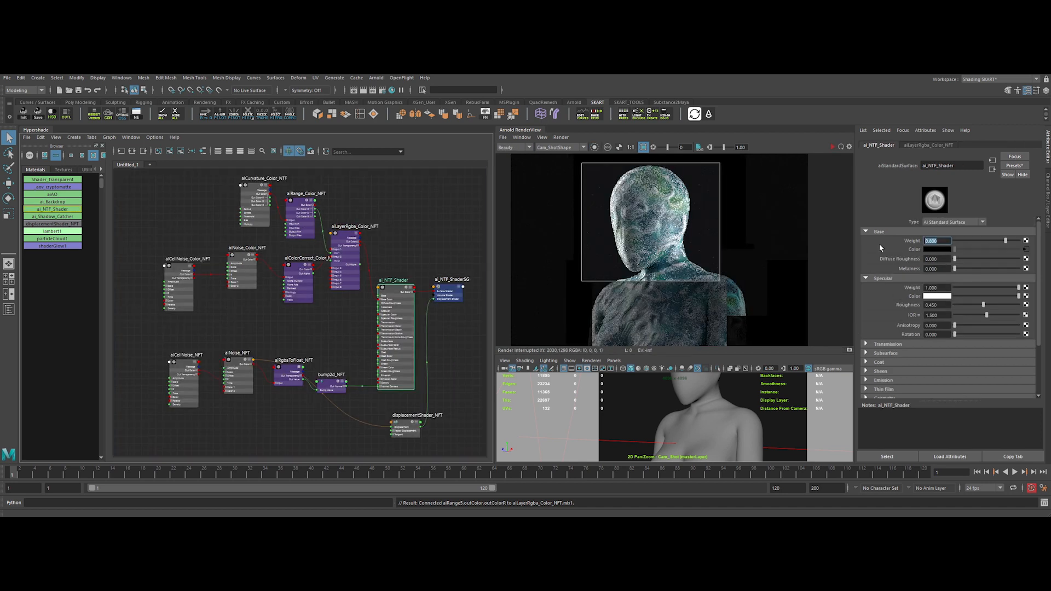
pyautogui.click(832, 148)
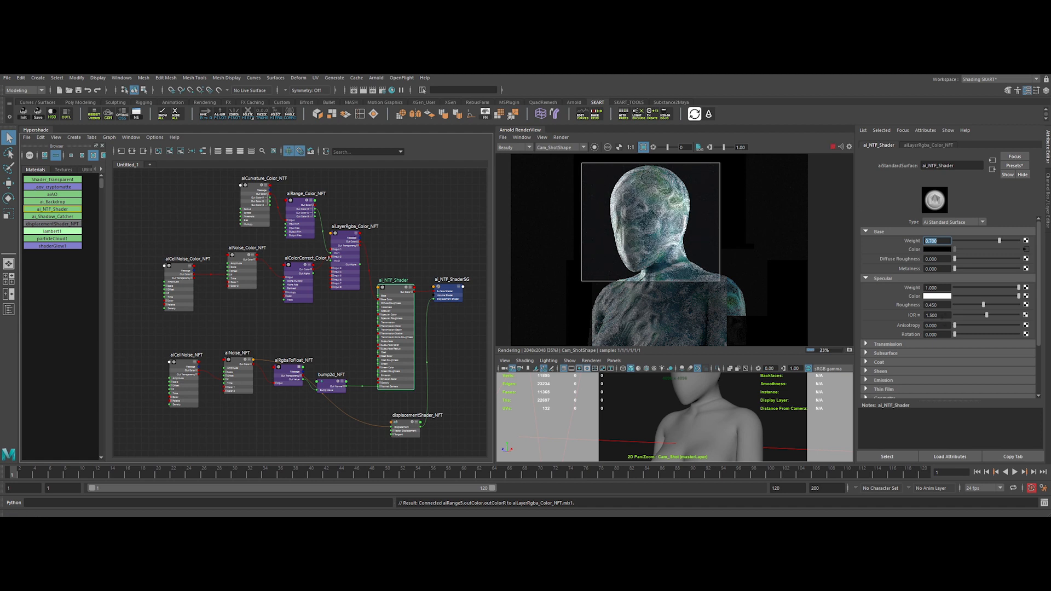
pyautogui.press('Return')
pyautogui.scroll(-3, 896, 323)
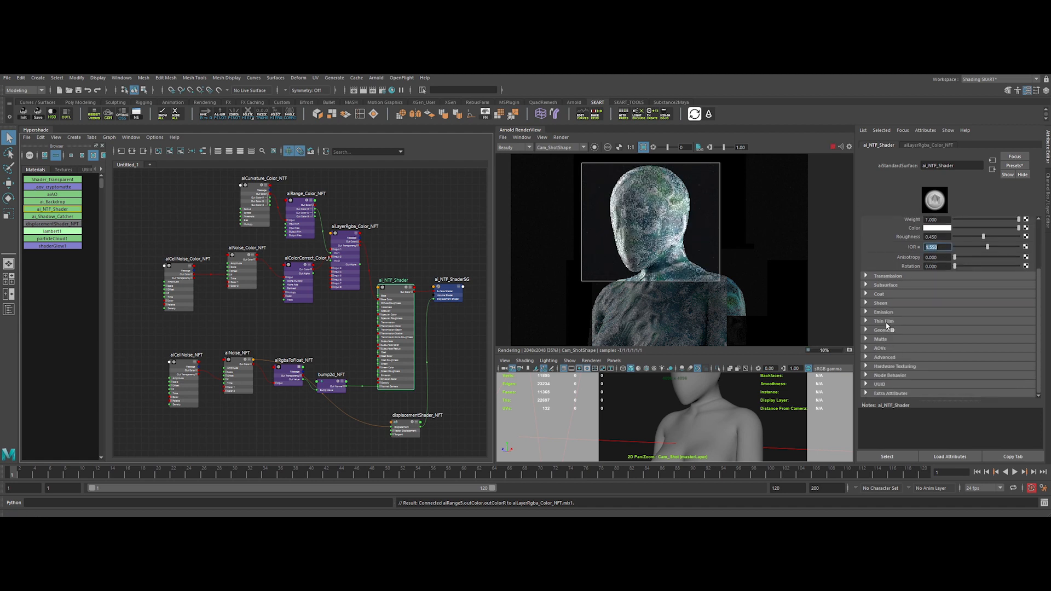
pyautogui.click(882, 294)
pyautogui.press('Return')
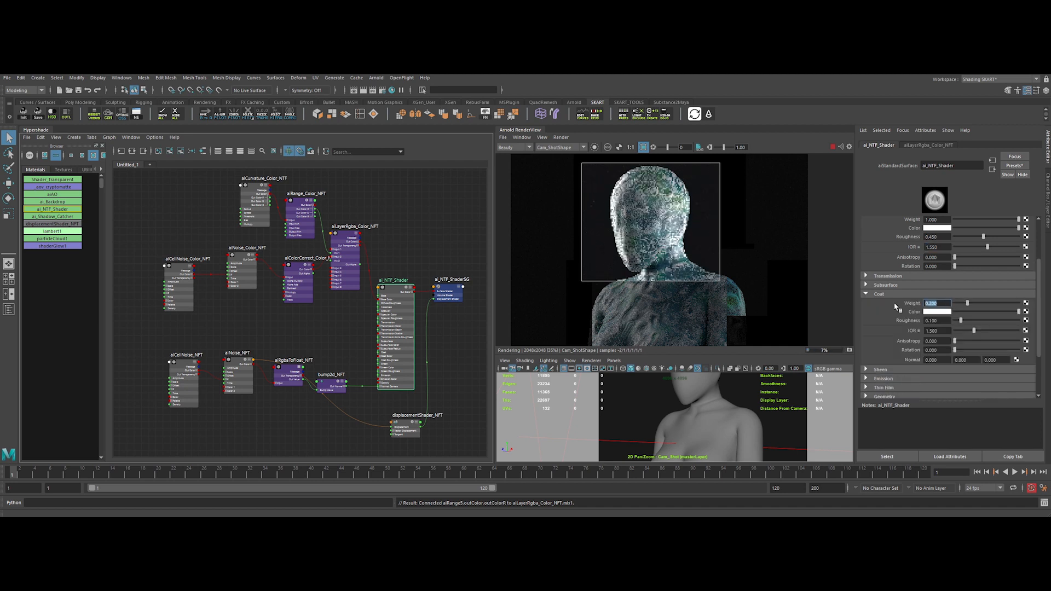
# - Disconnect aiLayerRgba_Color_NFT from the Base Color of ai_NTF_Shader and set the shader's subsurface weight to 0.4
pyautogui.click(370, 274)
pyautogui.press('Delete')
pyautogui.click(393, 289)
pyautogui.click(909, 285)
pyautogui.scroll(-1, 918, 271)
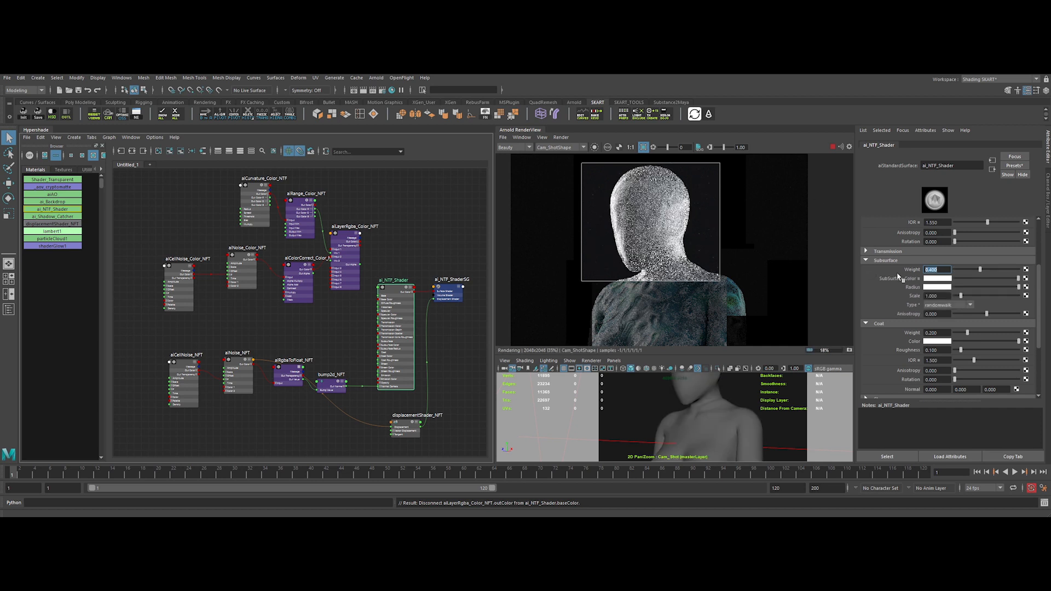
# - Set the subsurface type of ai_NTF_Shader to randomwalk_v2
pyautogui.click(939, 288)
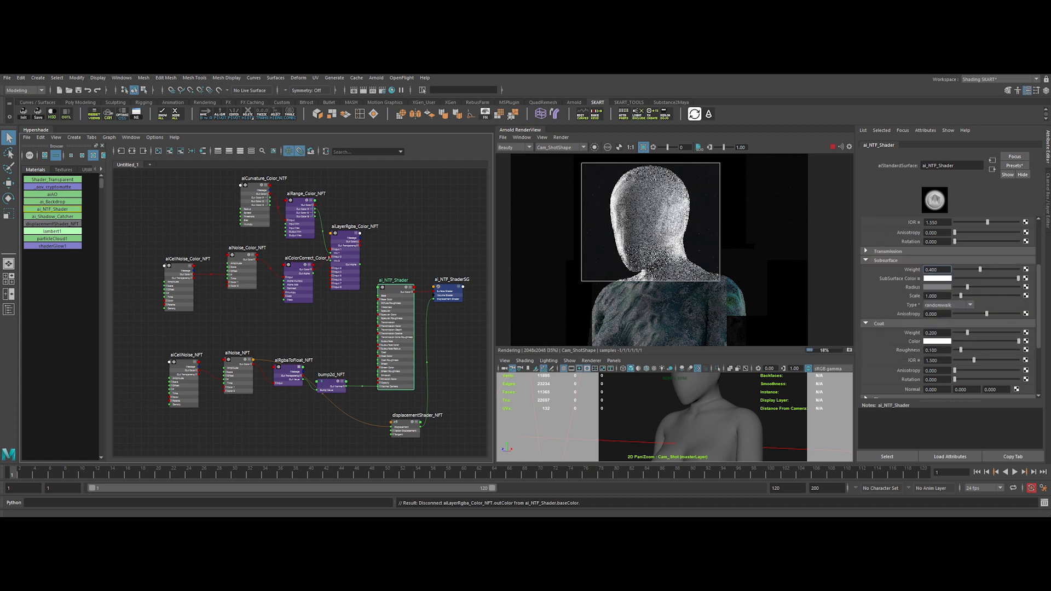
pyautogui.click(946, 305)
pyautogui.click(946, 330)
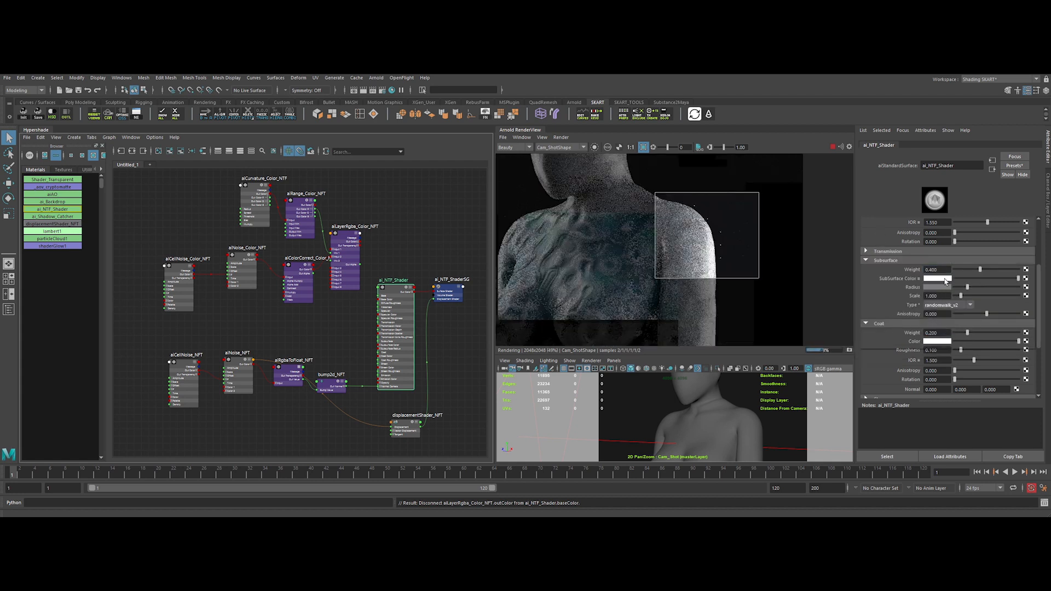
# - Set the subsurface color of ai_NTF_Shader to a muted teal
pyautogui.click(945, 279)
pyautogui.click(986, 281)
pyautogui.click(1007, 289)
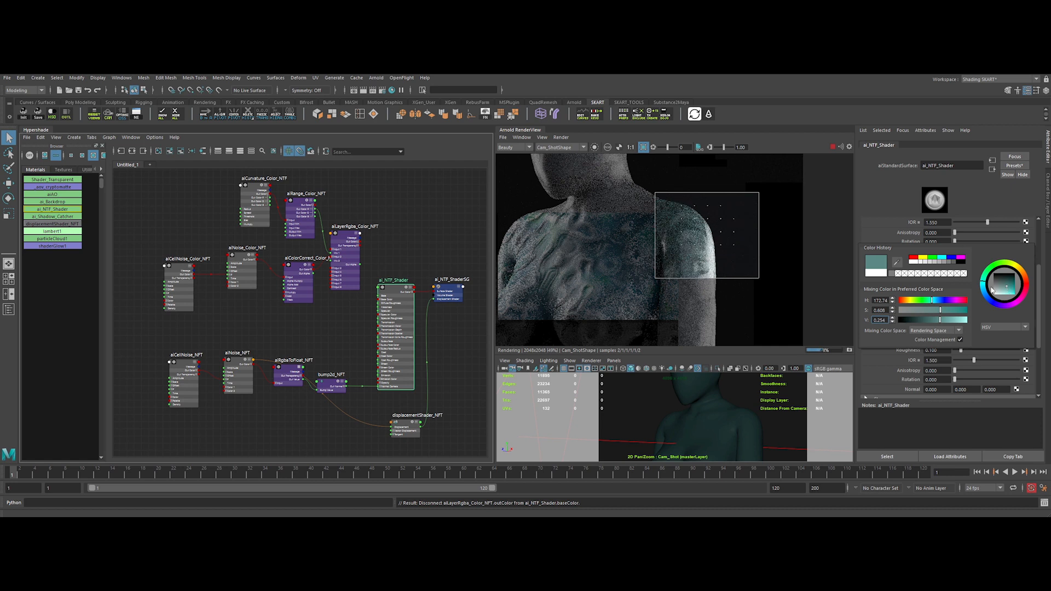
# - Set the subsurface radius color to a saturated green and reconnect aiLayerRgba_Color_NFT to the Base Color of ai_NTF_Shader
pyautogui.click(944, 289)
pyautogui.click(950, 318)
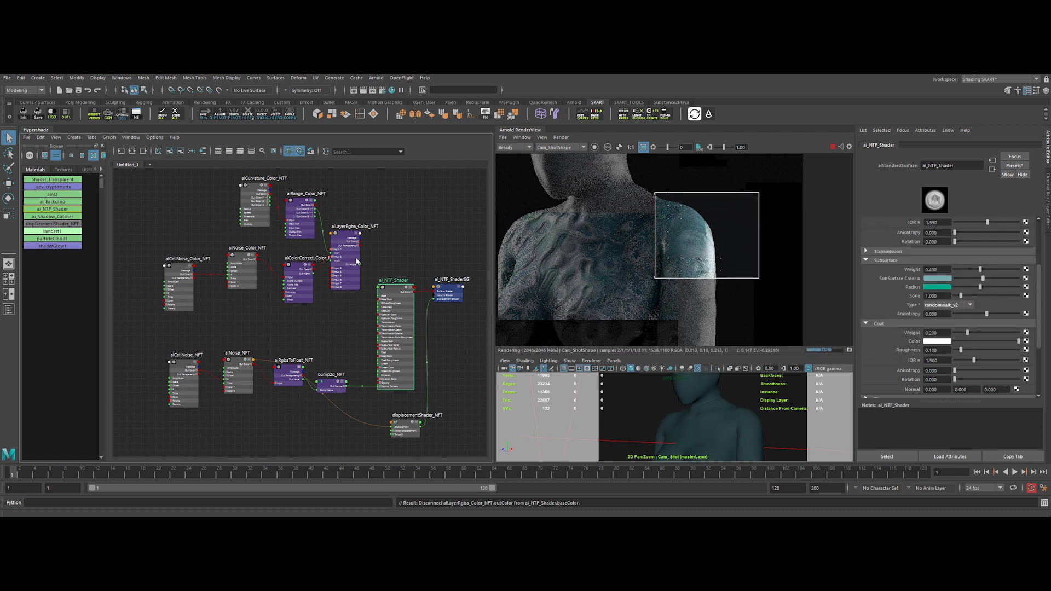
pyautogui.moveTo(360, 246); pyautogui.dragTo(379, 297)
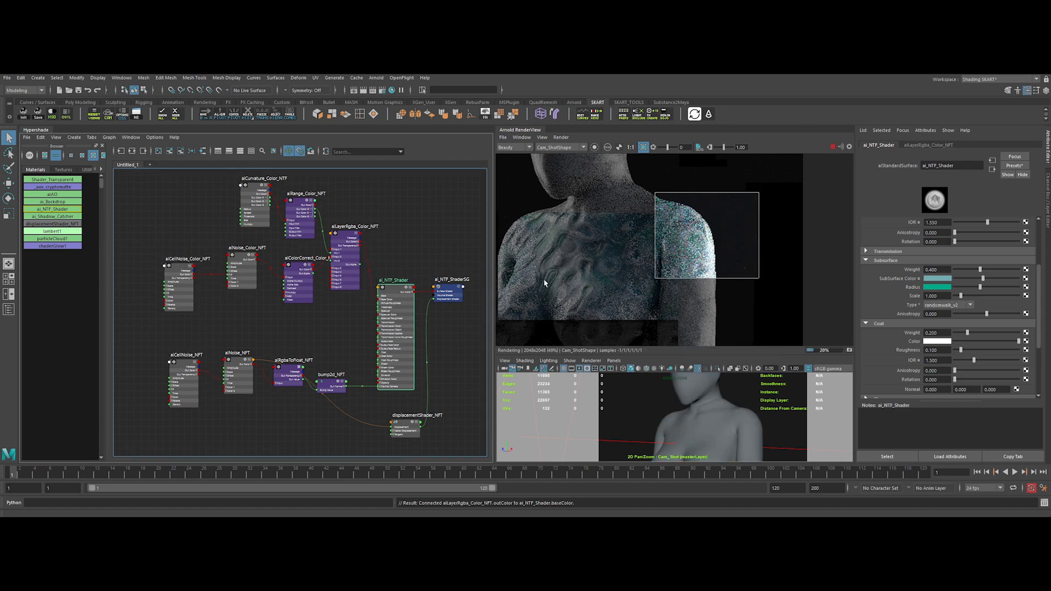